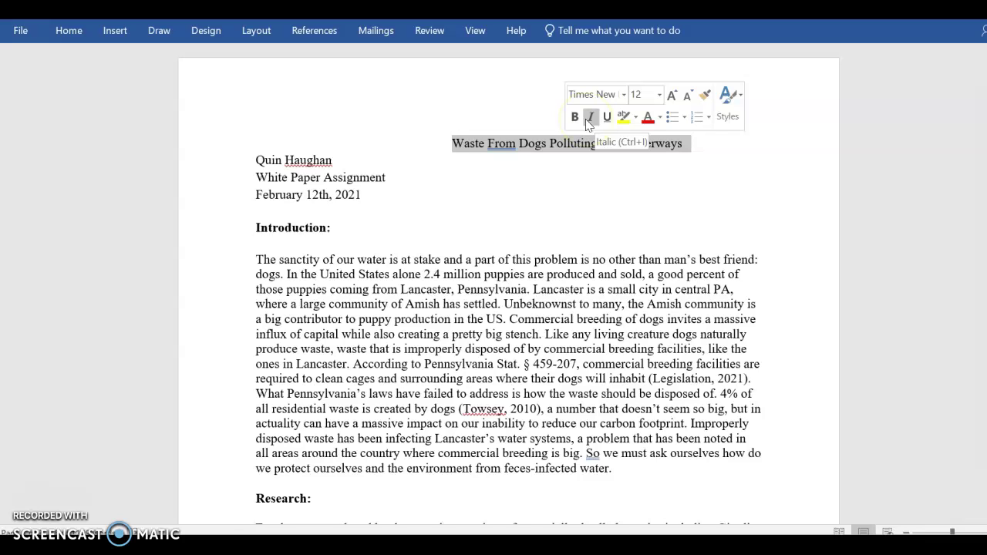
Step: Make the title "Waste From Dogs Polluting Our Waterways" bold and set its font size to 14
{"action": "left_click", "coordinate": [575, 116]}
{"action": "left_click", "coordinate": [660, 94]}
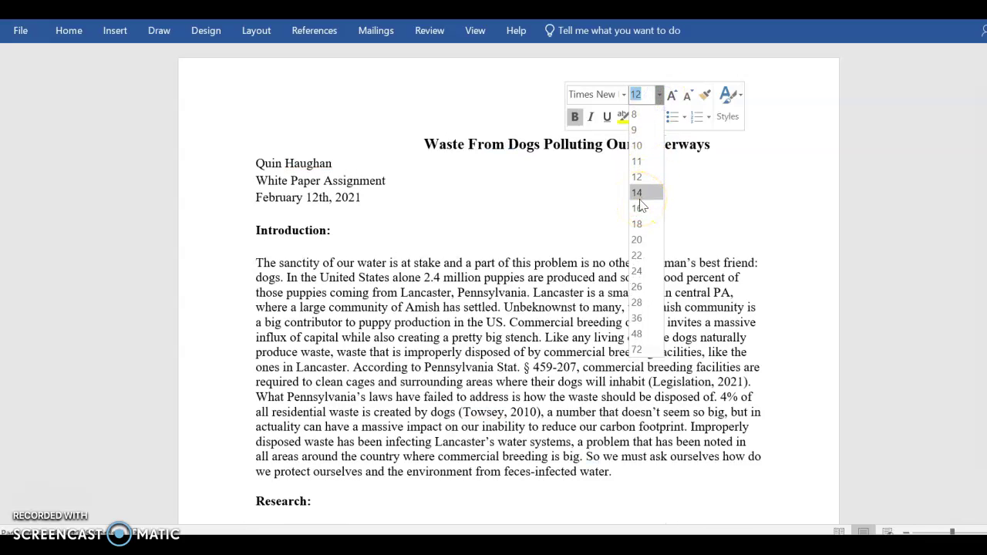
{"action": "left_click", "coordinate": [639, 193]}
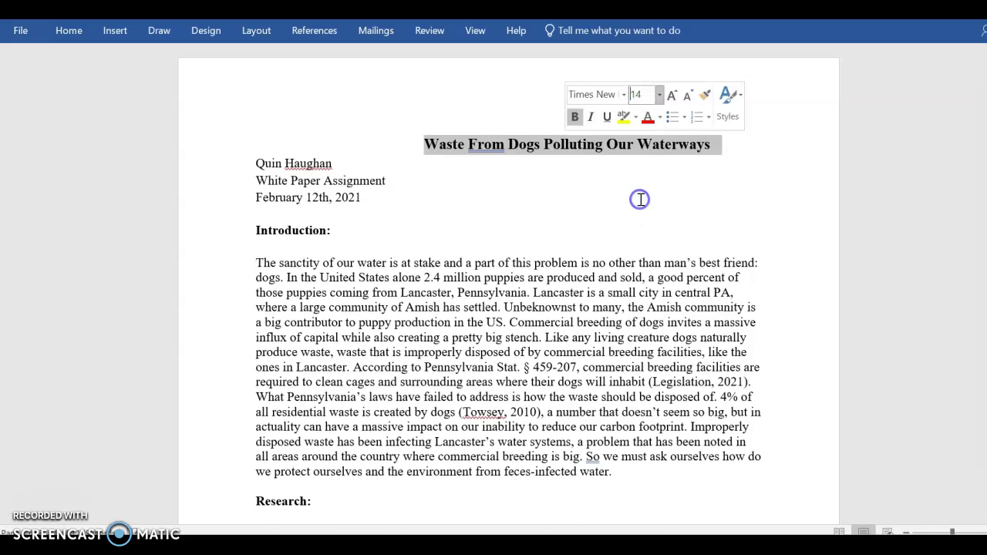
Step: Set the font size of the "Introduction:" heading to 14
{"action": "triple_click", "coordinate": [284, 226]}
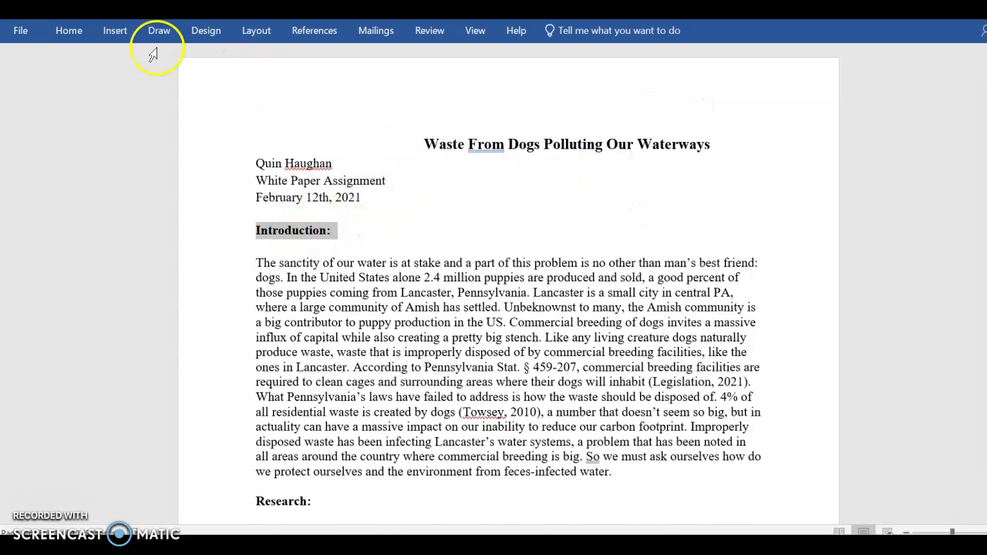
{"action": "left_click", "coordinate": [61, 34]}
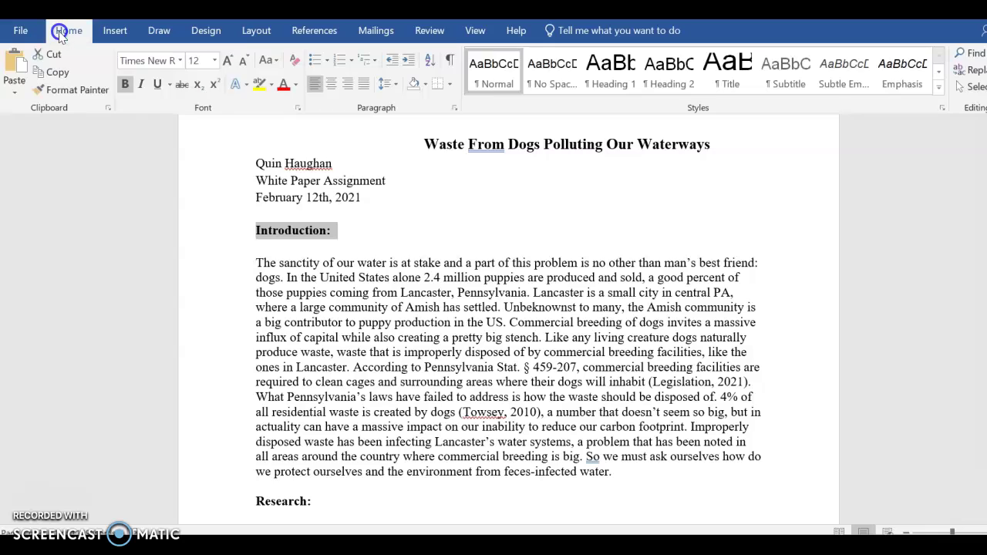
{"action": "left_click", "coordinate": [214, 61]}
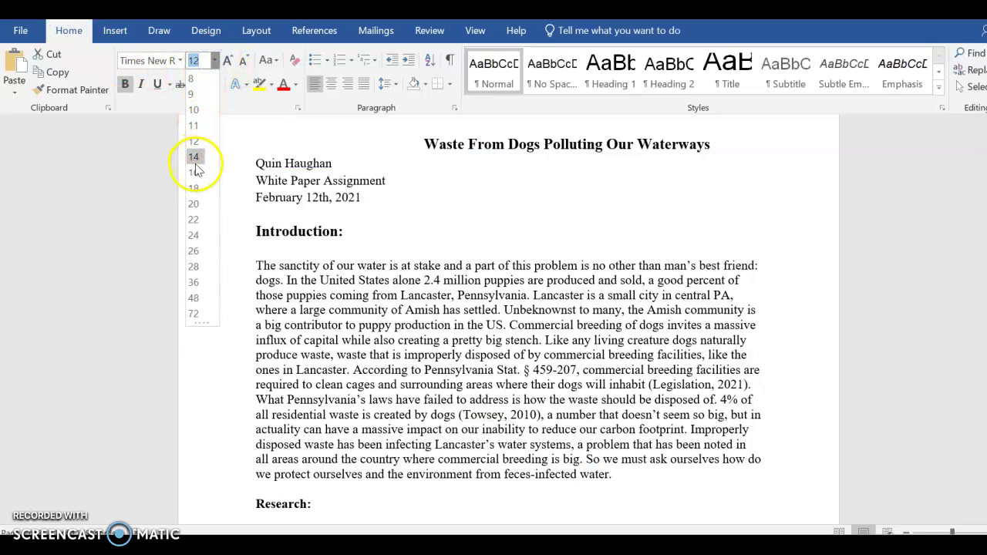
{"action": "left_click", "coordinate": [196, 162]}
Step: Set the font size of the "Research:" heading to 14
{"action": "scroll", "coordinate": [333, 305], "scroll_direction": "down", "scroll_amount": 3}
{"action": "left_click_drag", "start_coordinate": [309, 368], "coordinate": [283, 374]}
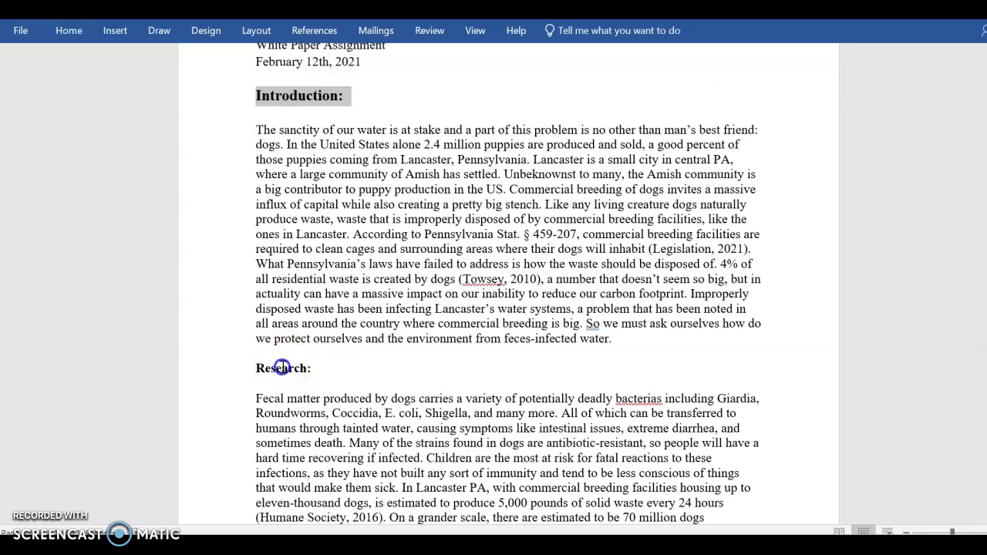
{"action": "double_click", "coordinate": [282, 373]}
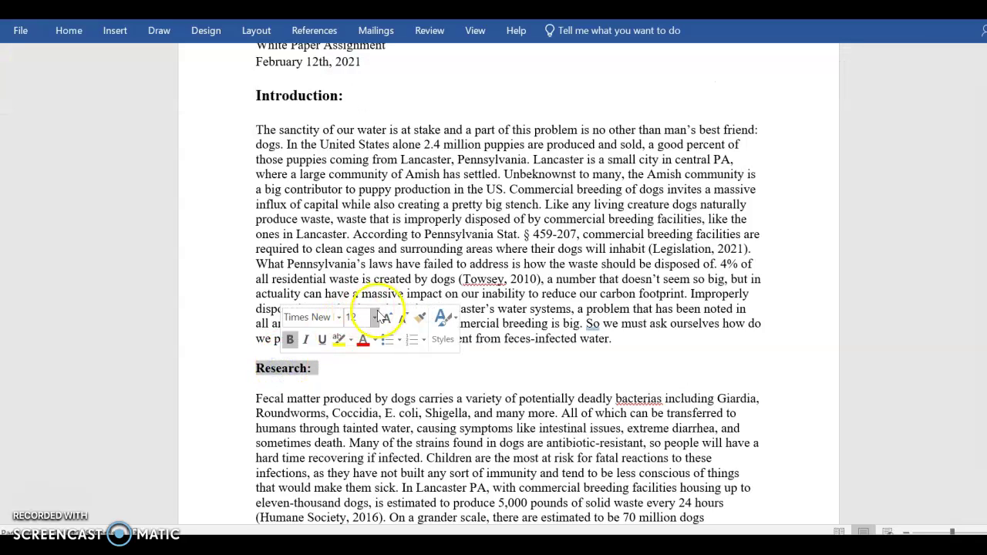
{"action": "left_click", "coordinate": [375, 317]}
{"action": "left_click", "coordinate": [357, 140]}
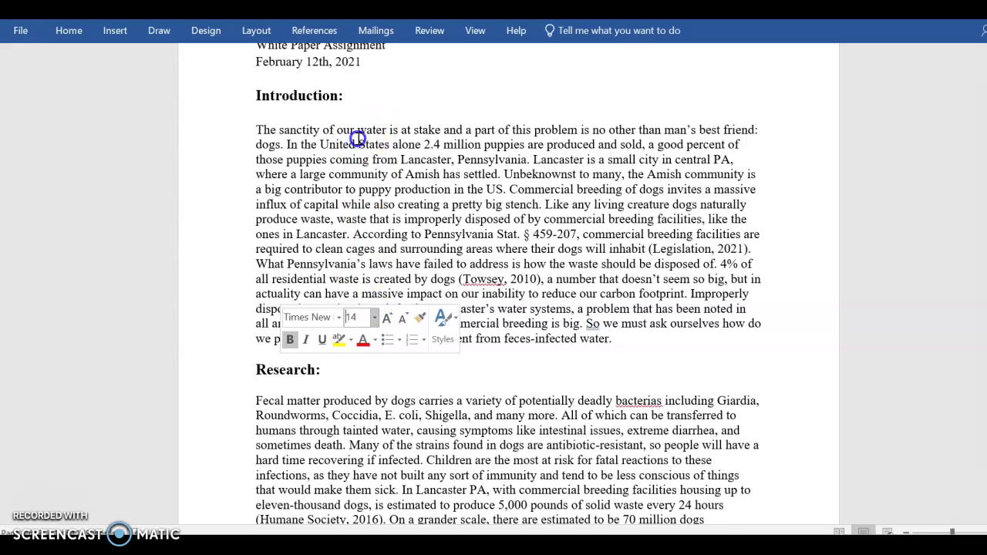
Step: Set the font size of the "Solution/Plan:" heading to 14
{"action": "scroll", "coordinate": [352, 416], "scroll_direction": "down", "scroll_amount": 5}
{"action": "scroll", "coordinate": [352, 419], "scroll_direction": "down", "scroll_amount": 9}
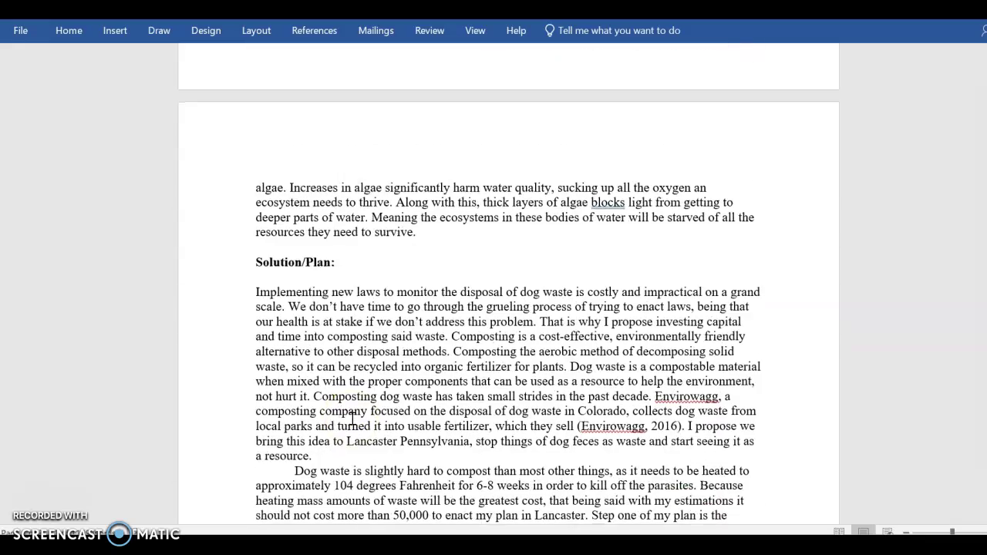
{"action": "left_click", "coordinate": [307, 262]}
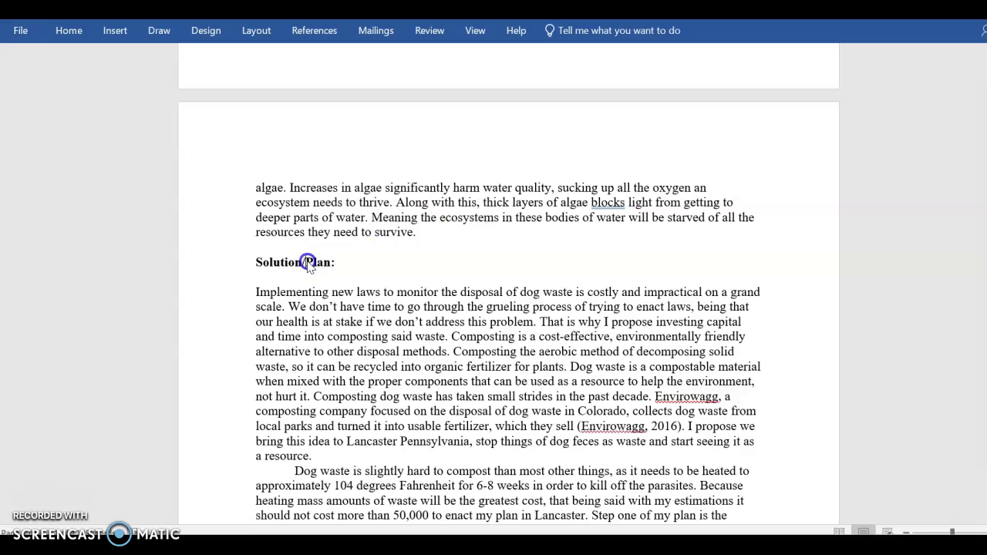
{"action": "triple_click", "coordinate": [307, 262]}
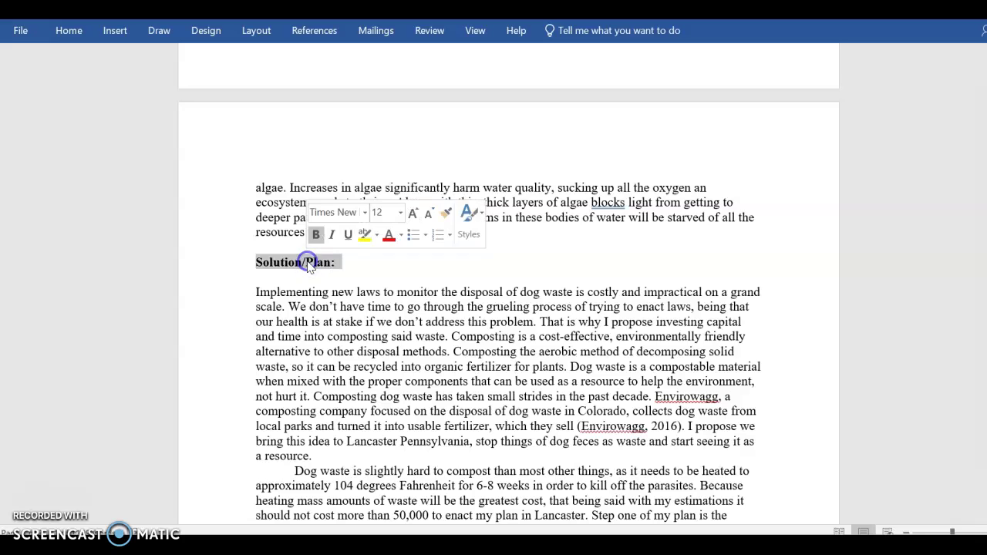
{"action": "left_click", "coordinate": [401, 212]}
{"action": "left_click", "coordinate": [378, 310]}
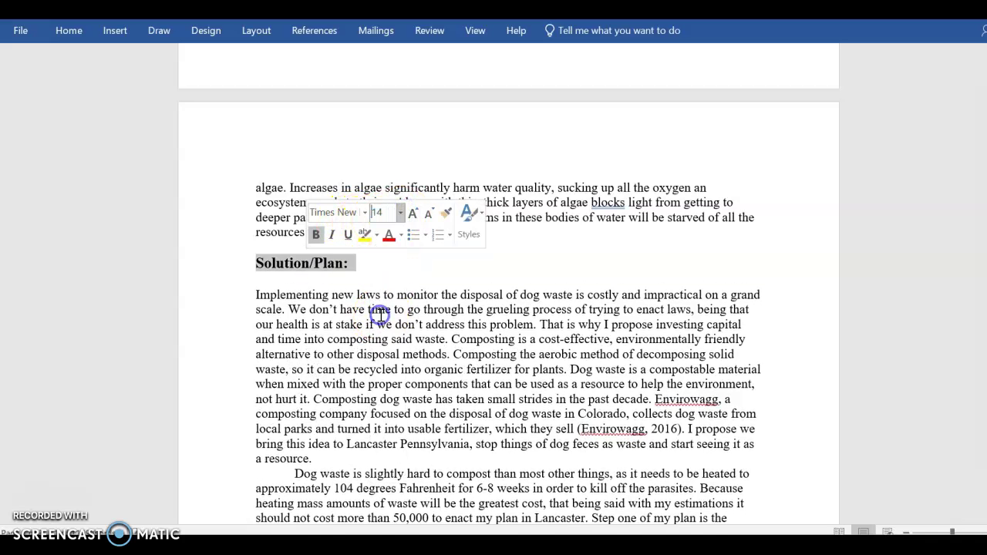
Step: Remove the extra indent in front of the document title on the first page
{"action": "scroll", "coordinate": [381, 315], "scroll_direction": "down", "scroll_amount": 10}
{"action": "scroll", "coordinate": [382, 315], "scroll_direction": "down", "scroll_amount": 8}
{"action": "left_click", "coordinate": [514, 280]}
{"action": "scroll", "coordinate": [515, 282], "scroll_direction": "up", "scroll_amount": 12}
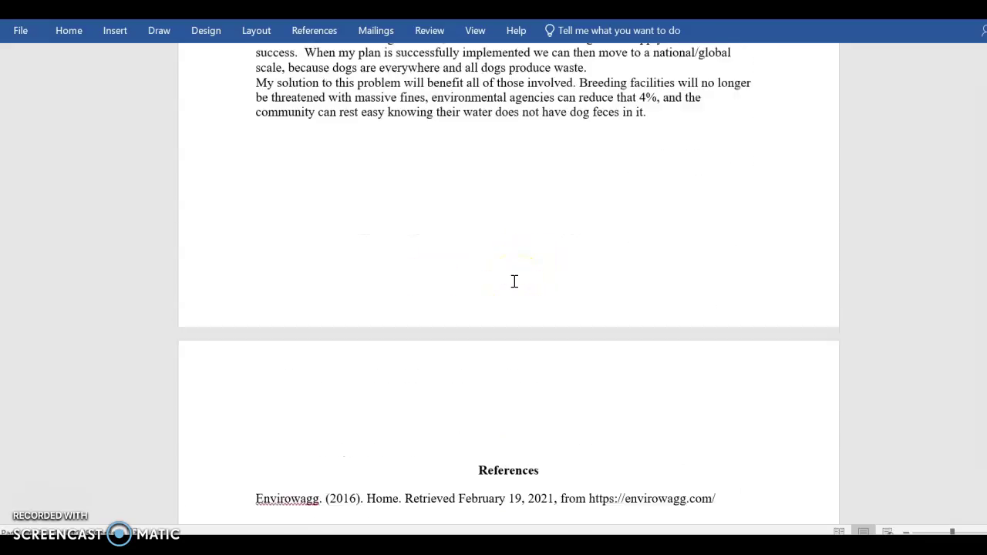
{"action": "scroll", "coordinate": [514, 282], "scroll_direction": "up", "scroll_amount": 10}
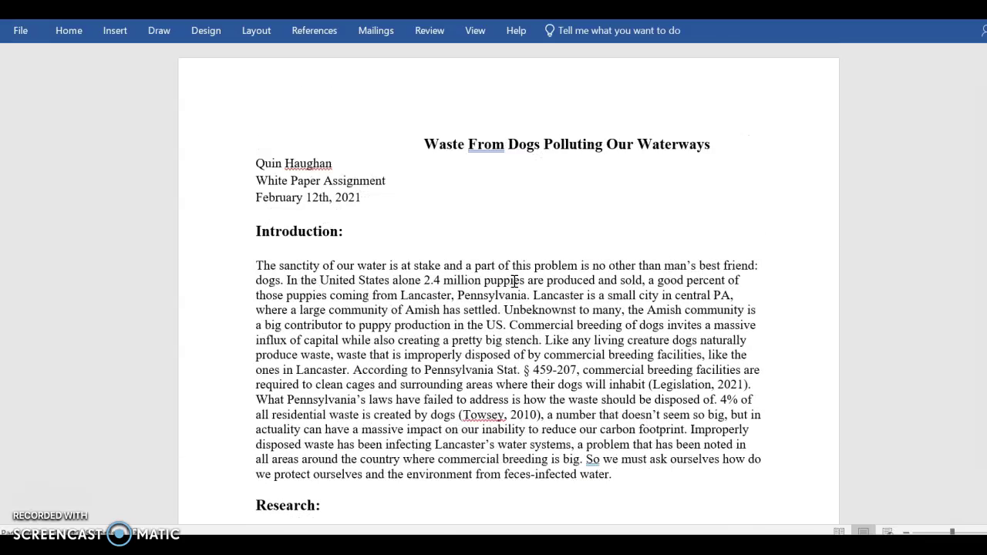
{"action": "left_click", "coordinate": [414, 148]}
{"action": "key", "text": "BackSpace"}
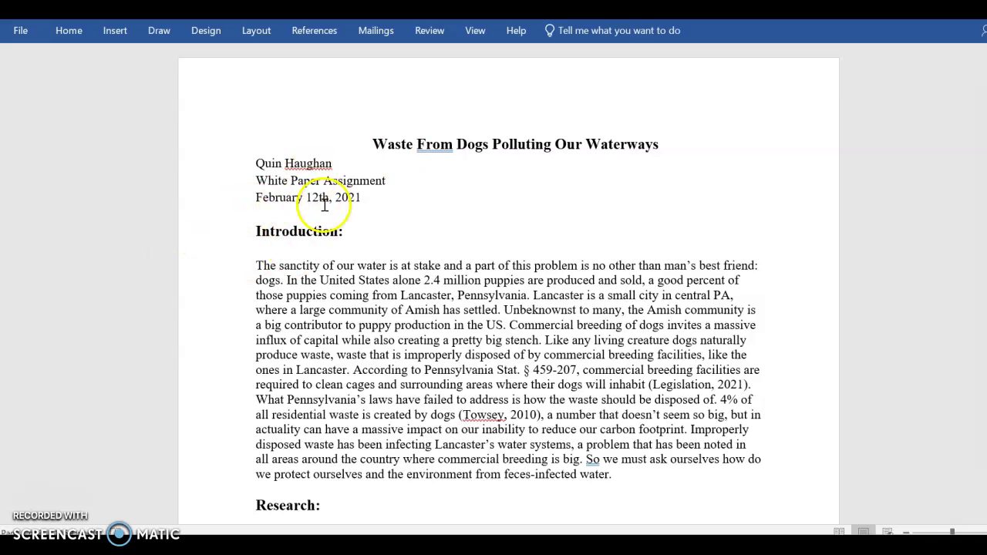
Step: Justify the paragraph under the "Introduction:" heading
{"action": "scroll", "coordinate": [324, 231], "scroll_direction": "down", "scroll_amount": 1}
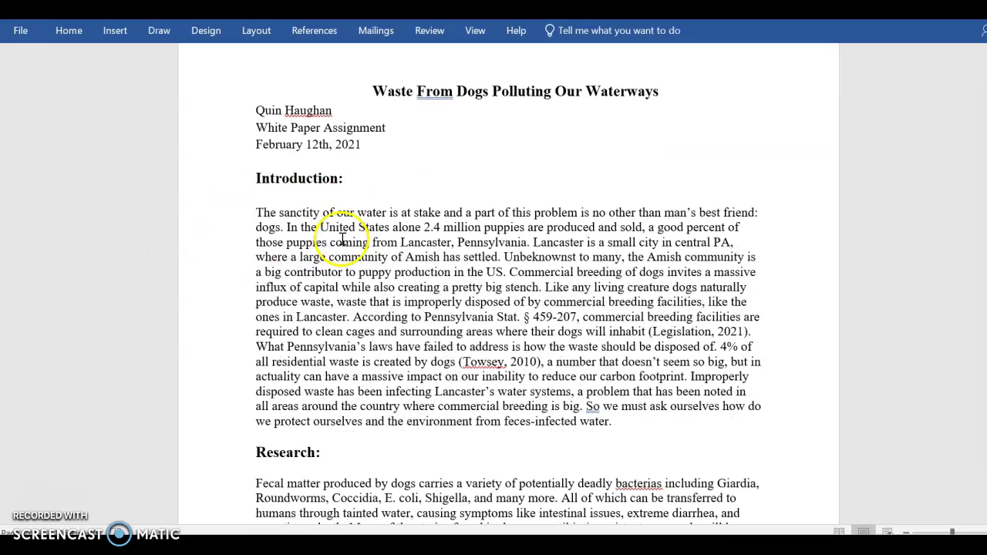
{"action": "triple_click", "coordinate": [401, 265]}
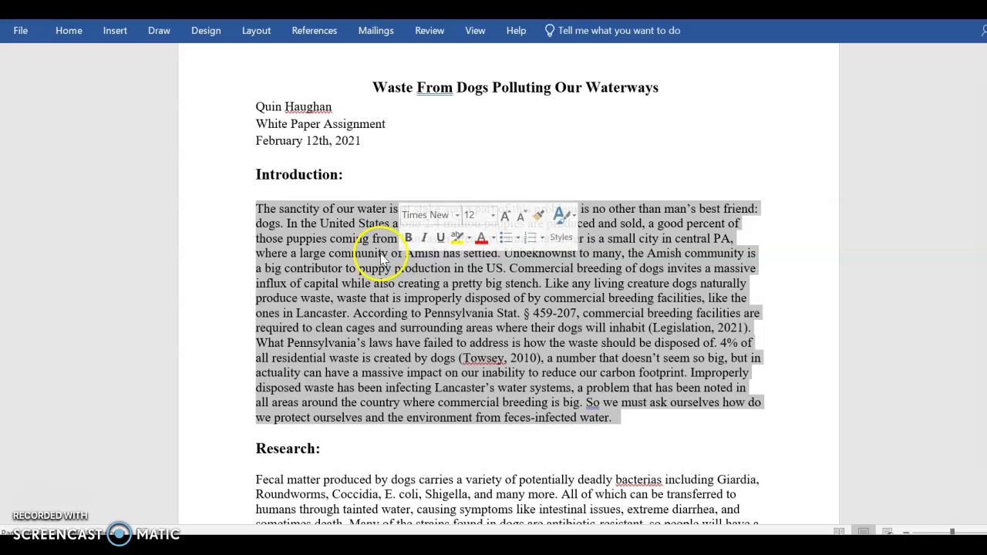
{"action": "left_click", "coordinate": [69, 30]}
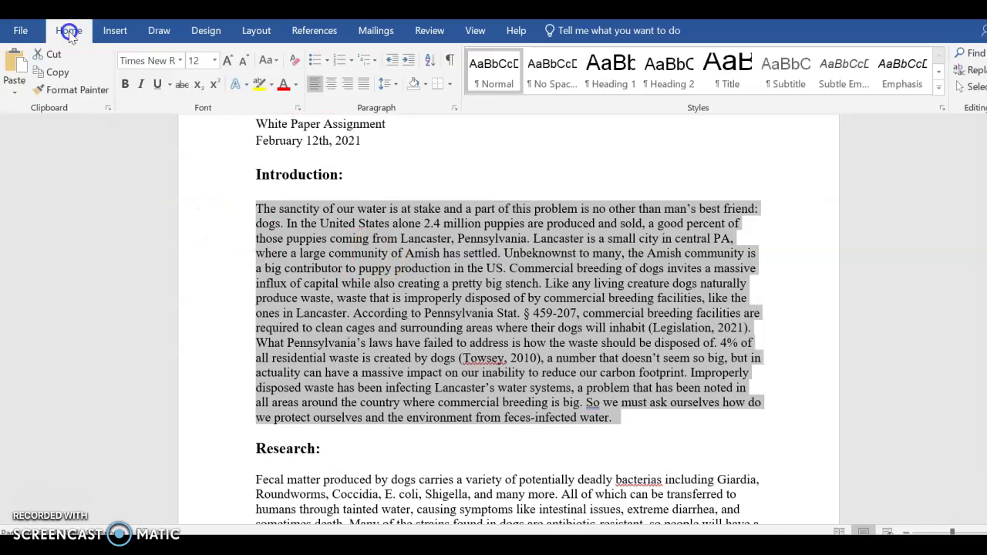
{"action": "left_click", "coordinate": [364, 84]}
Step: Justify the first paragraph under the "Research:" heading, which begins "Fecal matter produced by dogs"
{"action": "scroll", "coordinate": [397, 258], "scroll_direction": "down", "scroll_amount": 5}
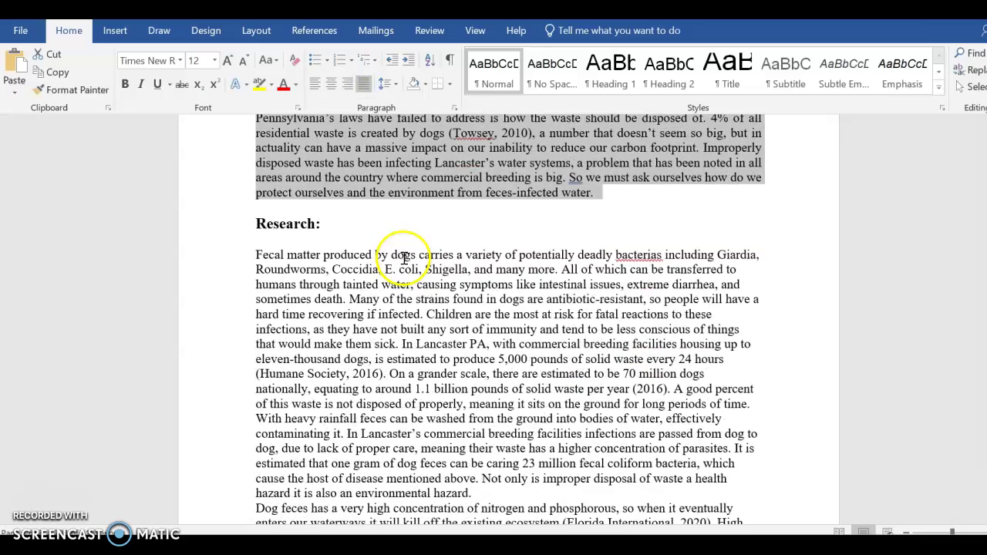
{"action": "left_click", "coordinate": [402, 302]}
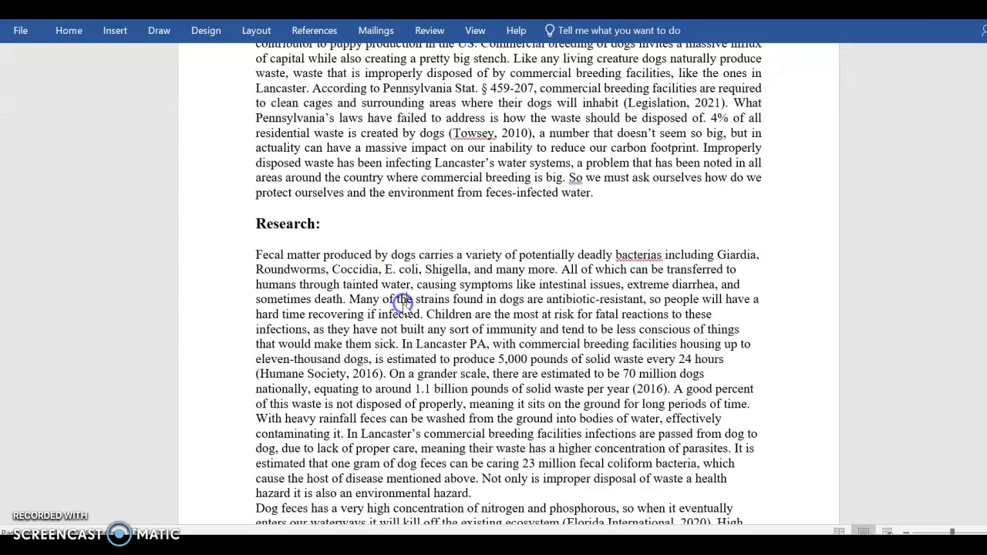
{"action": "triple_click", "coordinate": [403, 303]}
{"action": "left_click", "coordinate": [68, 30]}
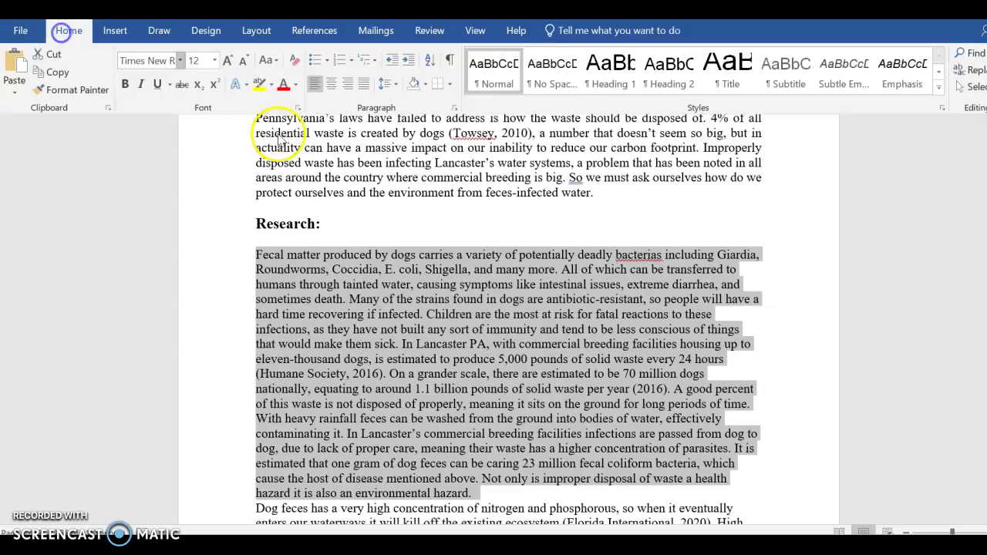
{"action": "left_click", "coordinate": [364, 84]}
Step: Insert a blank line before the Research paragraph beginning "Dog feces has a very high concentration" and justify that paragraph
{"action": "scroll", "coordinate": [390, 286], "scroll_direction": "down", "scroll_amount": 4}
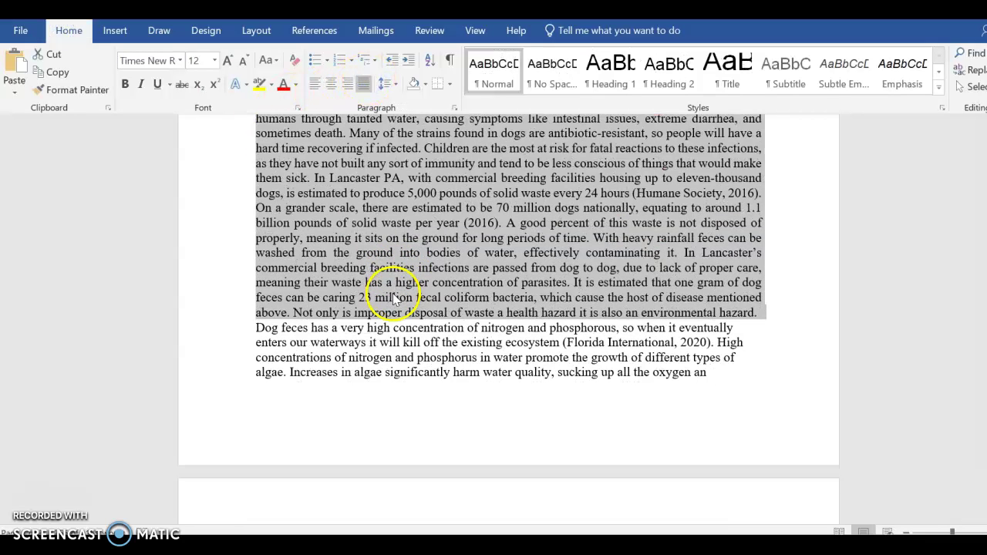
{"action": "double_click", "coordinate": [405, 357]}
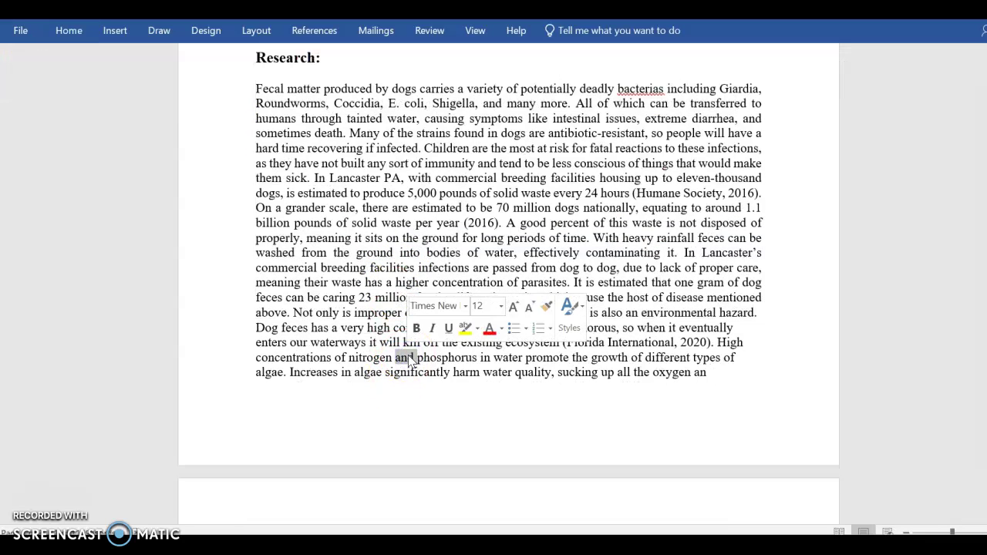
{"action": "left_click", "coordinate": [256, 327]}
{"action": "key", "text": "Return"}
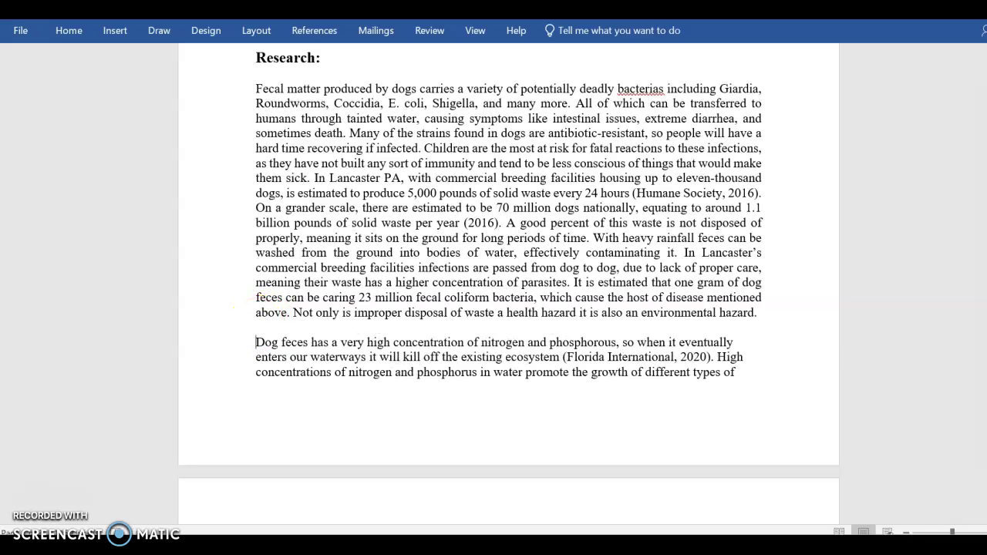
{"action": "double_click", "coordinate": [290, 354]}
{"action": "triple_click", "coordinate": [288, 352]}
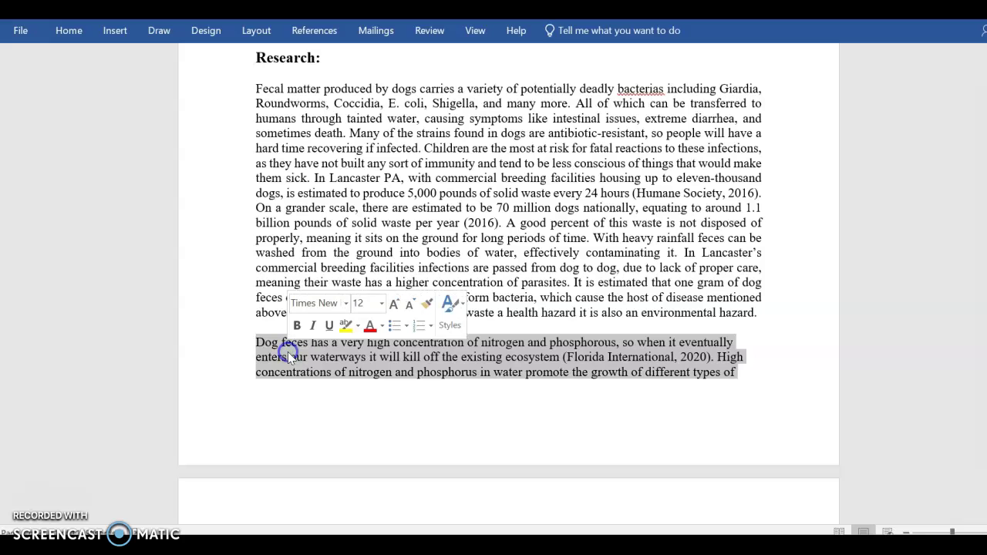
{"action": "left_click", "coordinate": [66, 33]}
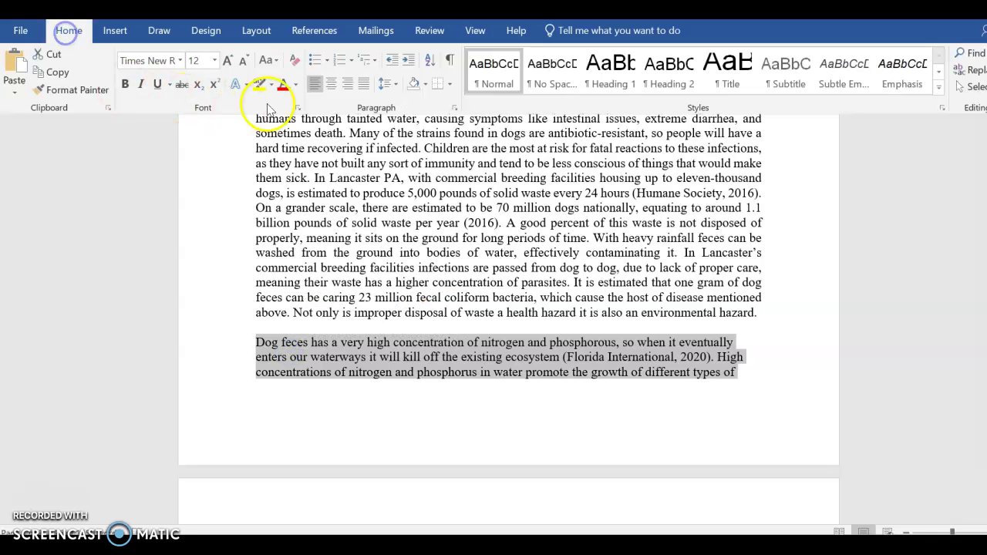
{"action": "left_click", "coordinate": [364, 83]}
Step: Justify the first paragraph under the "Solution/Plan:" heading, which begins "Implementing new laws"
{"action": "scroll", "coordinate": [388, 438], "scroll_direction": "down", "scroll_amount": 10}
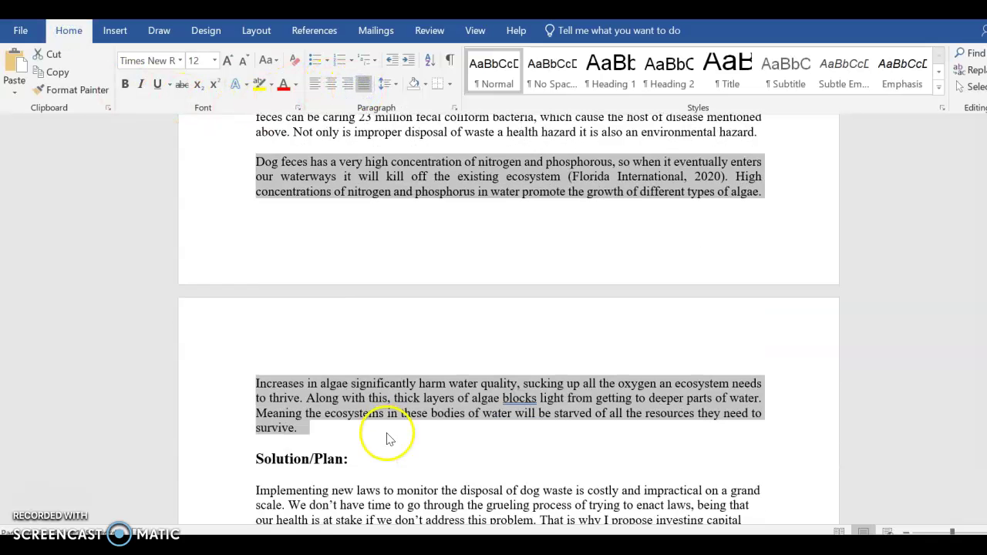
{"action": "left_click", "coordinate": [366, 329]}
{"action": "double_click", "coordinate": [366, 329]}
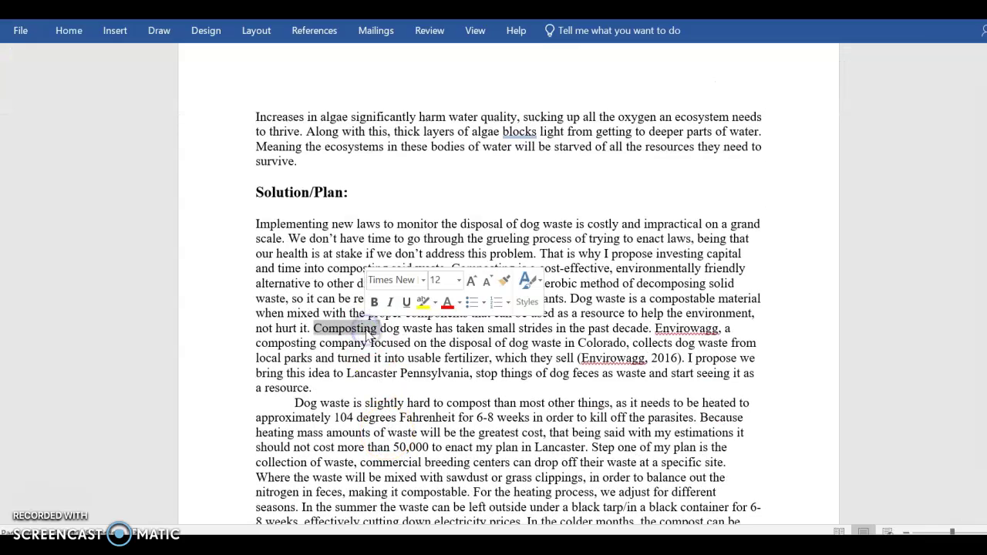
{"action": "triple_click", "coordinate": [317, 319]}
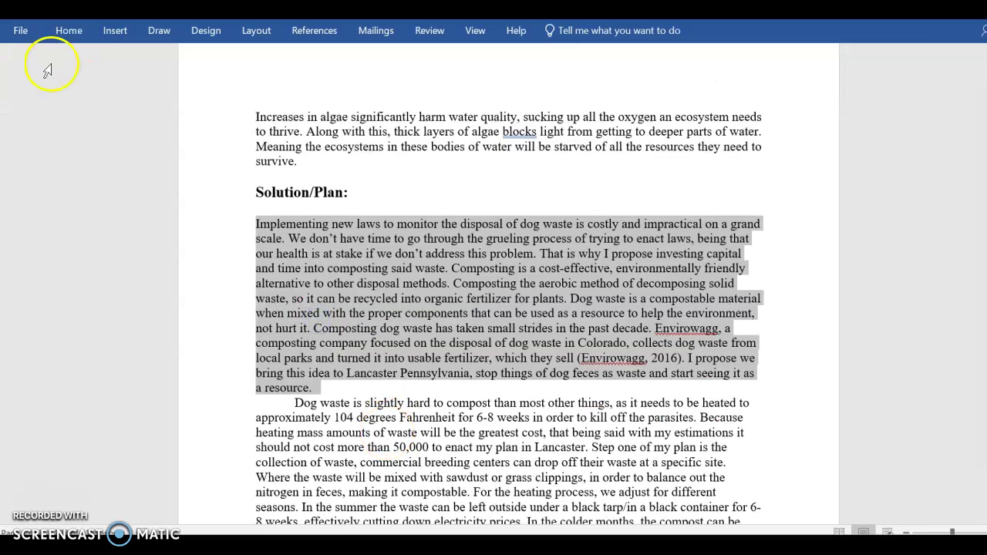
{"action": "left_click", "coordinate": [71, 31]}
{"action": "left_click", "coordinate": [363, 86]}
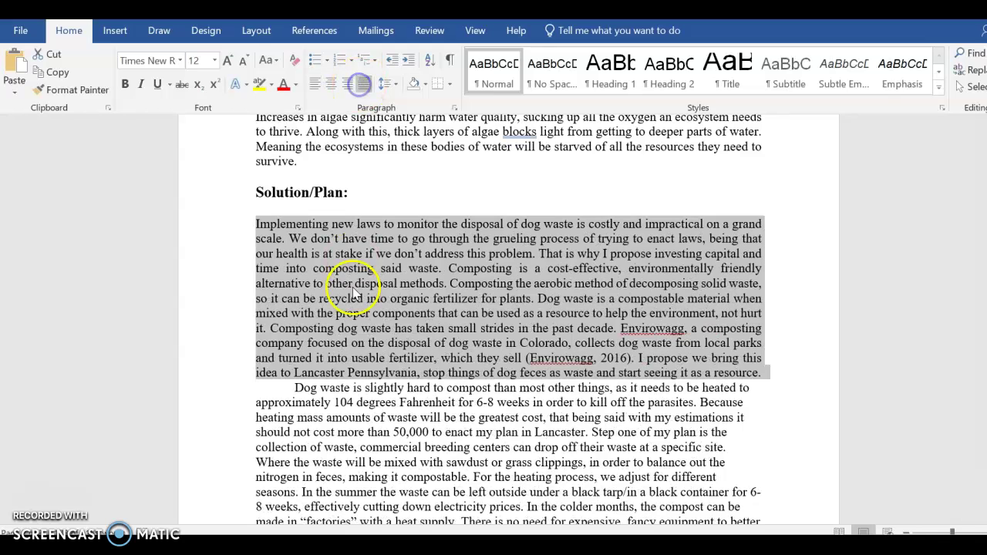
Step: Set off the "Dog waste is slightly hard to compost" paragraph with a blank line and no first-line indent, and justify it
{"action": "left_click", "coordinate": [299, 391]}
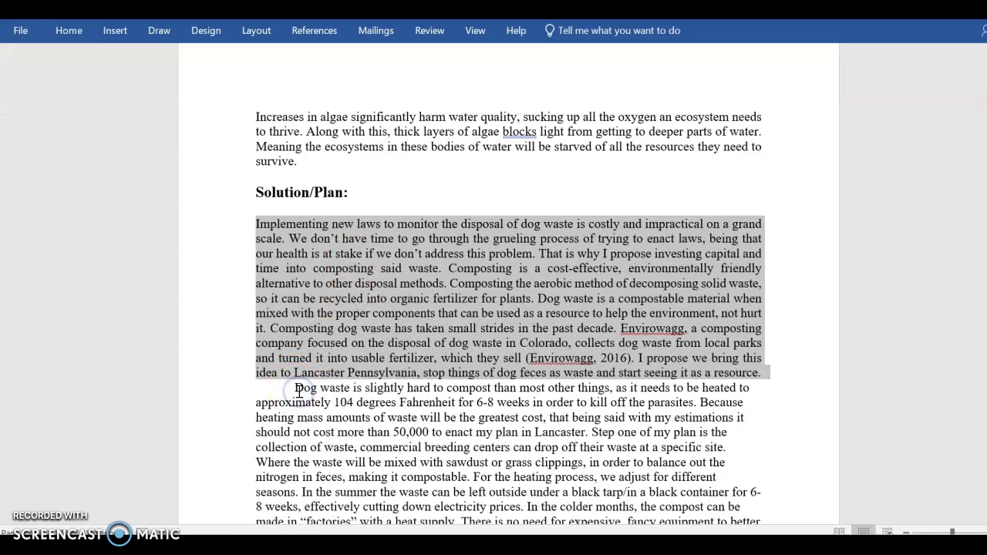
{"action": "left_click", "coordinate": [300, 391]}
{"action": "key", "text": "Return"}
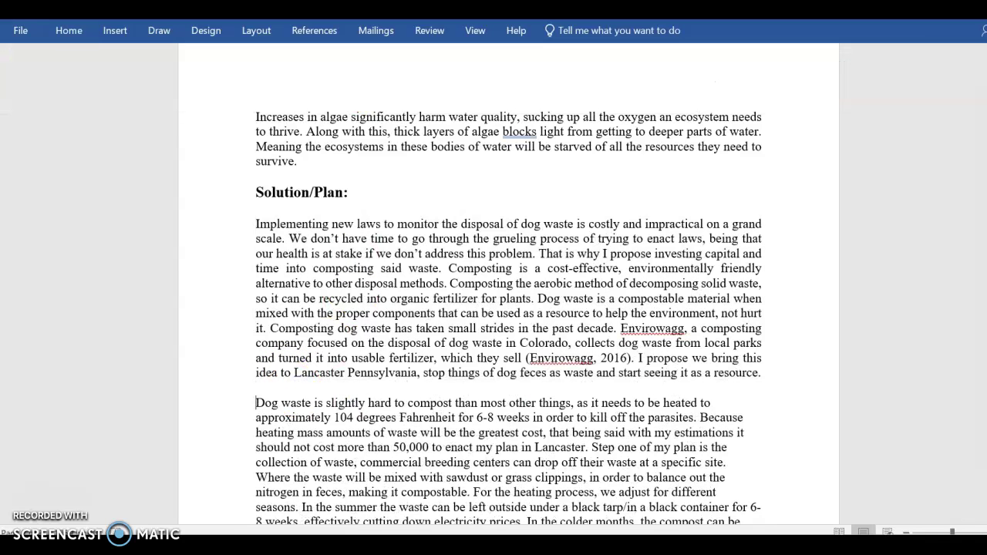
{"action": "triple_click", "coordinate": [380, 446]}
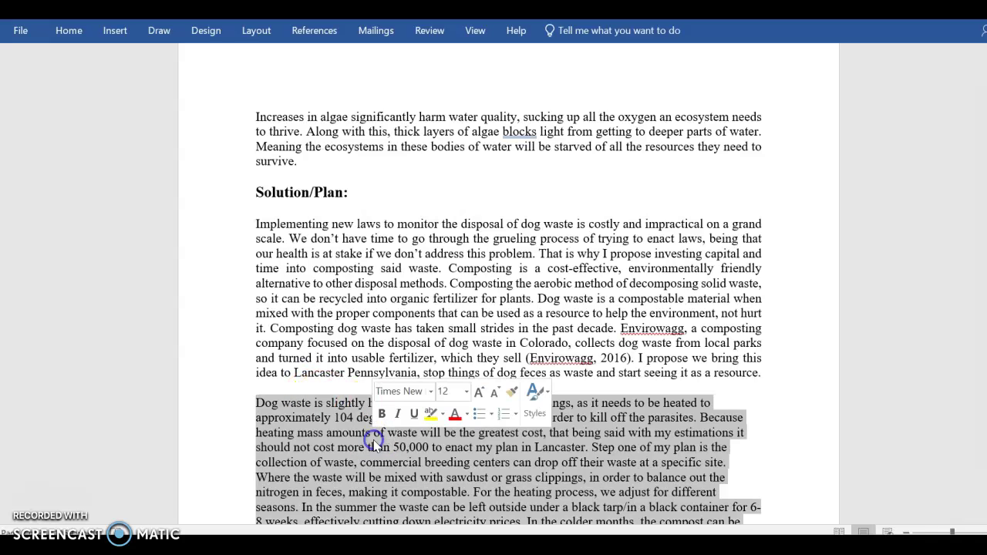
{"action": "left_click", "coordinate": [69, 30]}
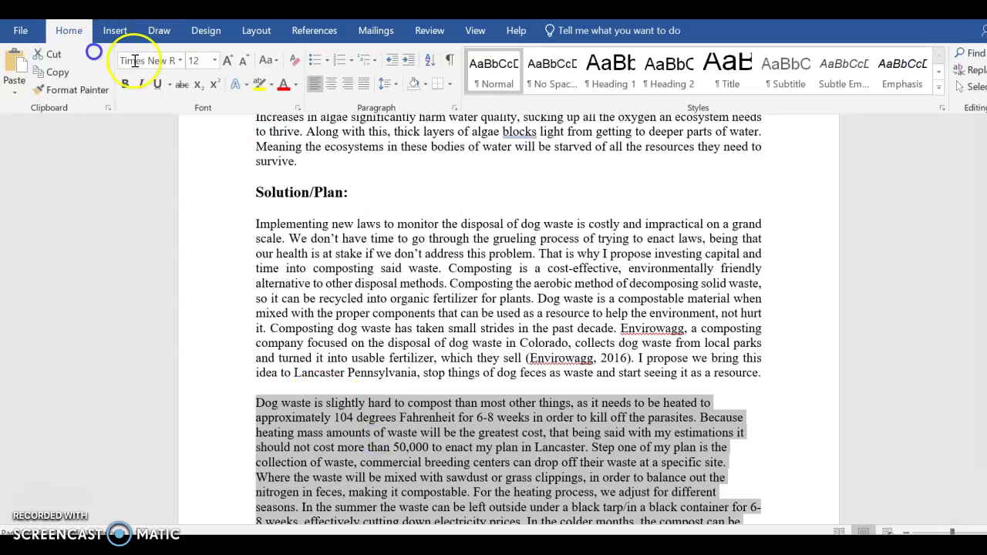
{"action": "left_click", "coordinate": [364, 84]}
{"action": "scroll", "coordinate": [375, 319], "scroll_direction": "down", "scroll_amount": 5}
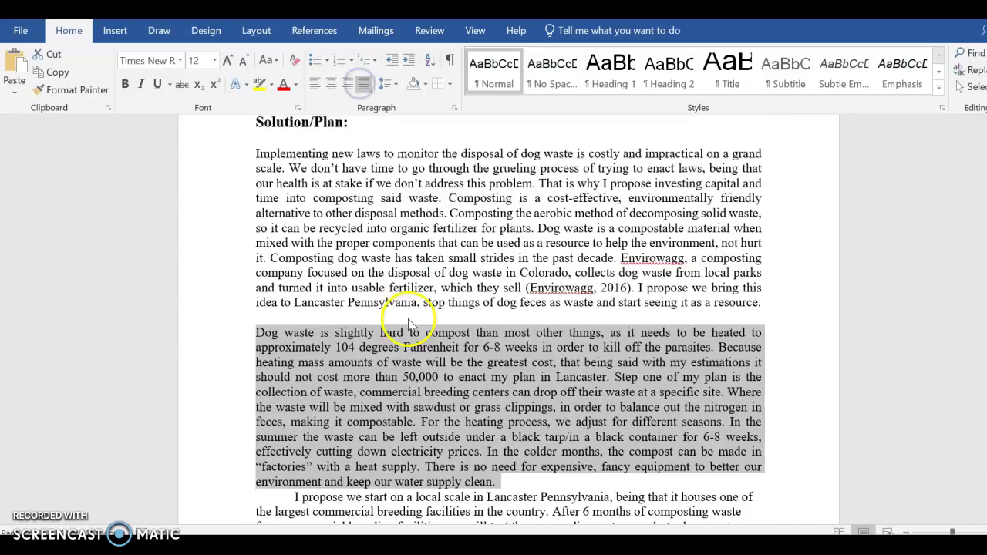
Step: Set off the "I propose we start on a local scale" paragraph with a blank line and no first-line indent, and justify it
{"action": "scroll", "coordinate": [362, 293], "scroll_direction": "down", "scroll_amount": 1}
{"action": "left_click", "coordinate": [286, 243]}
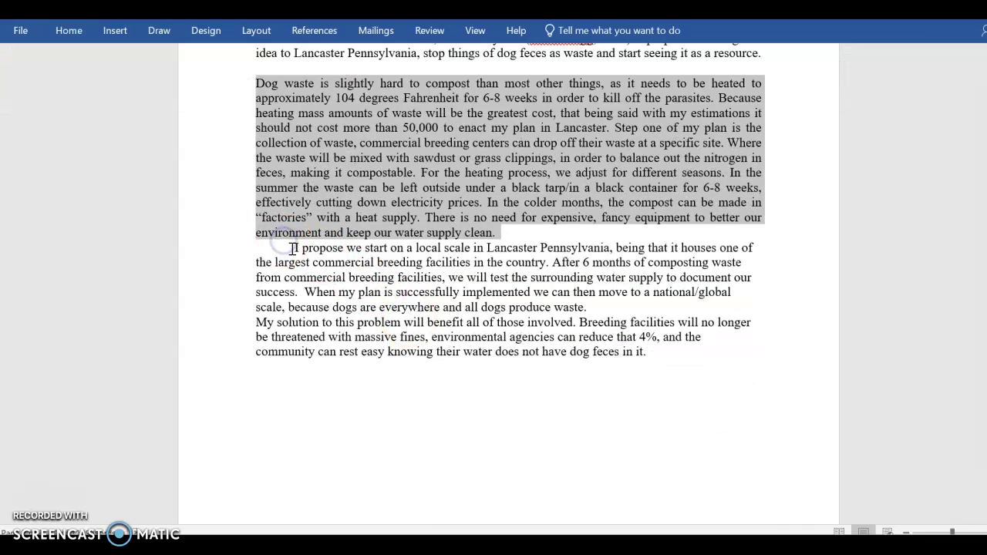
{"action": "left_click", "coordinate": [294, 248]}
{"action": "key", "text": "BackSpace"}
{"action": "key", "text": "Return"}
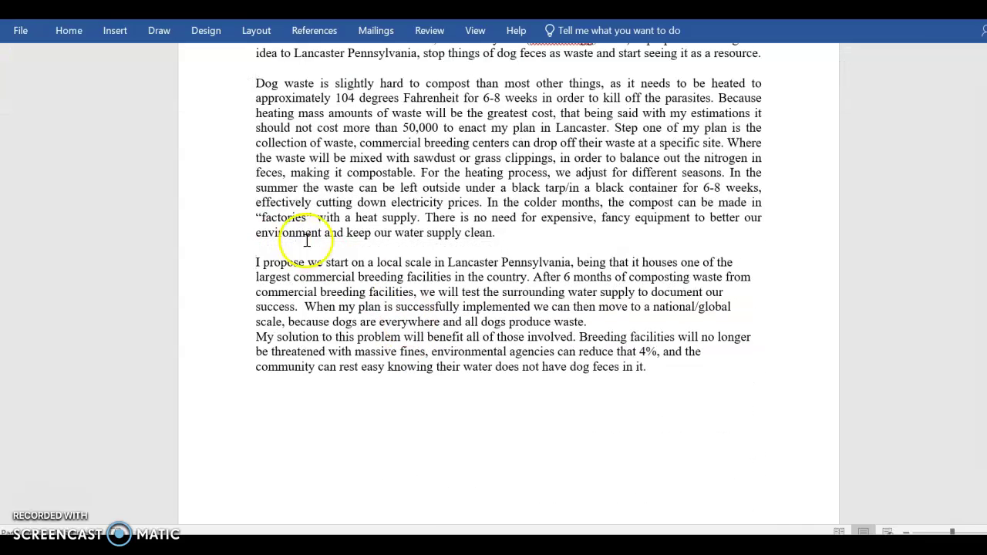
{"action": "triple_click", "coordinate": [356, 279]}
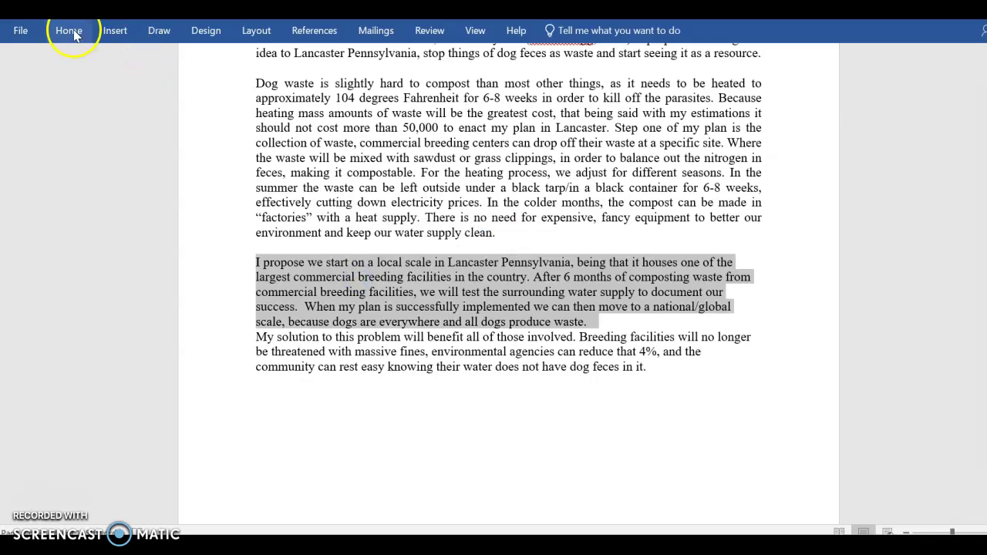
{"action": "left_click", "coordinate": [70, 31]}
{"action": "left_click", "coordinate": [361, 86]}
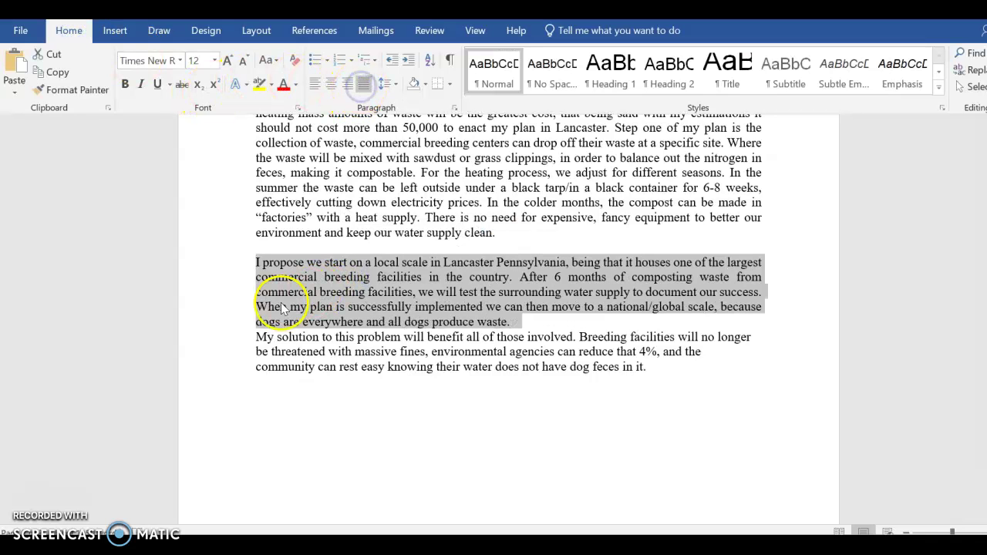
Step: Insert a blank line before the closing paragraph beginning "My solution to this problem" and justify that paragraph
{"action": "left_click", "coordinate": [257, 333]}
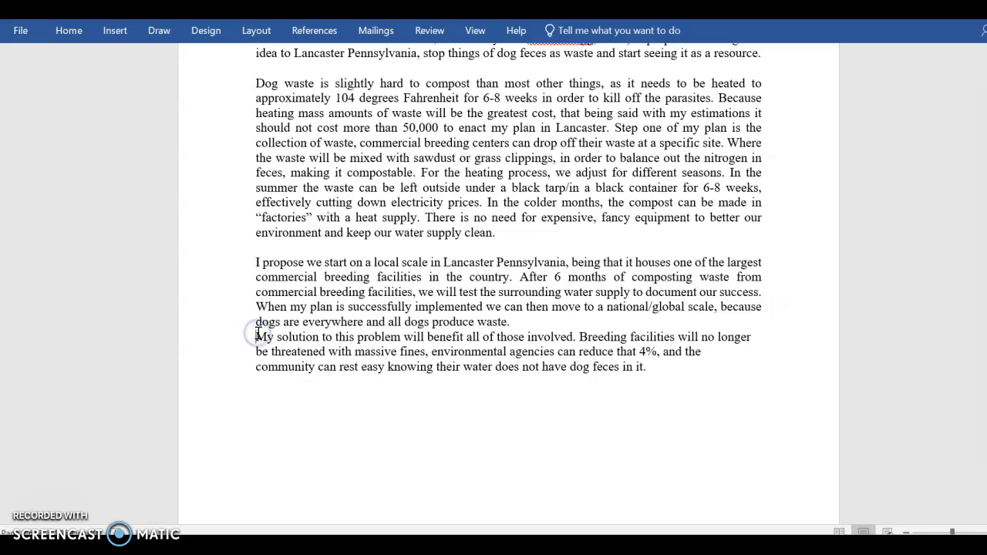
{"action": "key", "text": "Return"}
{"action": "triple_click", "coordinate": [307, 365]}
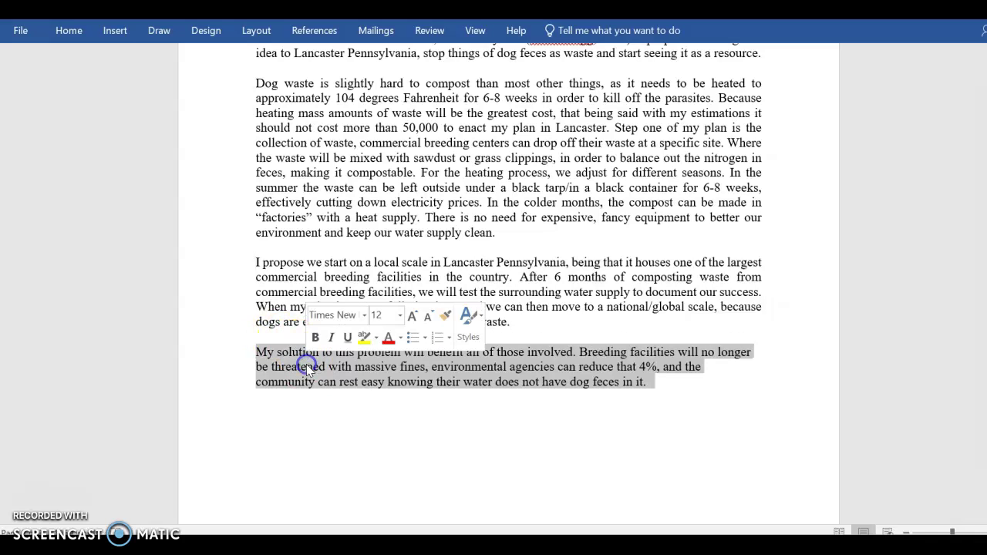
{"action": "left_click", "coordinate": [71, 33]}
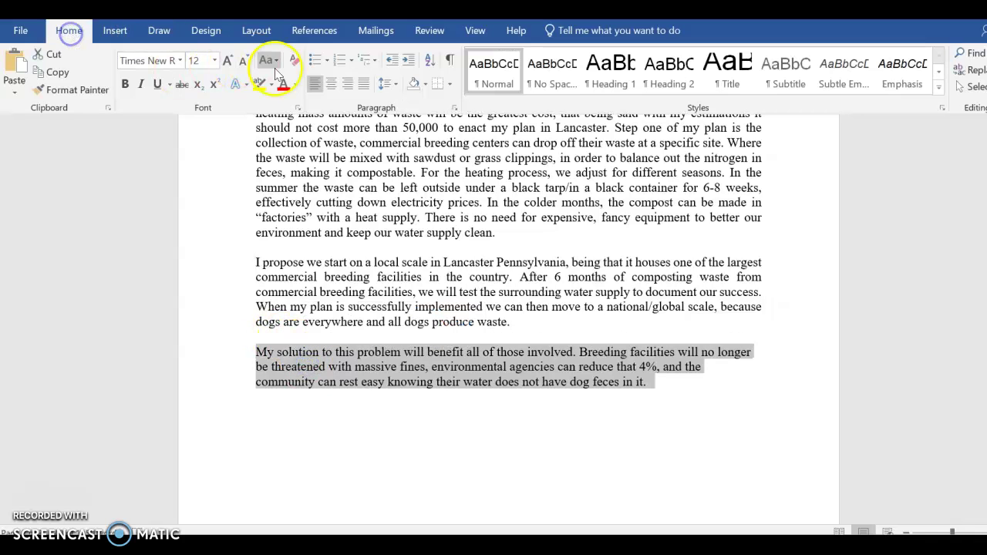
{"action": "left_click", "coordinate": [364, 83]}
Step: Delete the surplus empty lines above the "References" heading
{"action": "scroll", "coordinate": [382, 329], "scroll_direction": "down", "scroll_amount": 5}
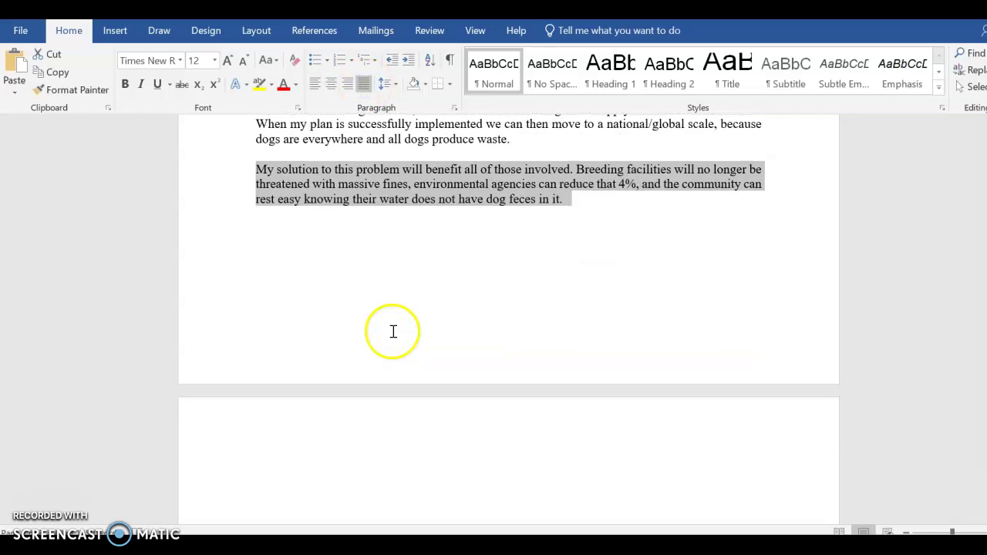
{"action": "scroll", "coordinate": [393, 331], "scroll_direction": "down", "scroll_amount": 5}
{"action": "left_click", "coordinate": [441, 341]}
{"action": "left_click", "coordinate": [459, 309]}
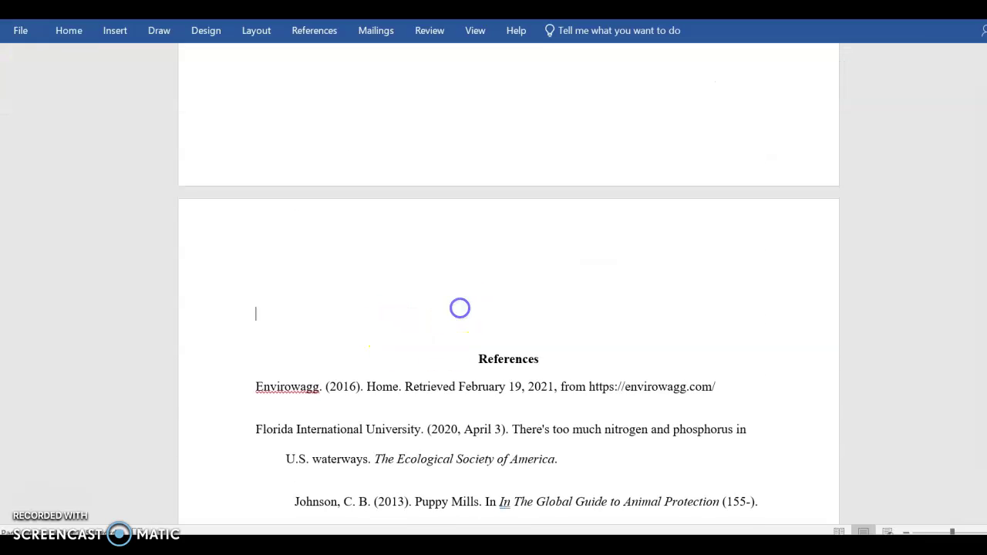
{"action": "key", "text": "BackSpace"}
{"action": "key", "text": "BackSpace"}
{"action": "key", "text": "BackSpace"}
{"action": "key", "text": "BackSpace"}
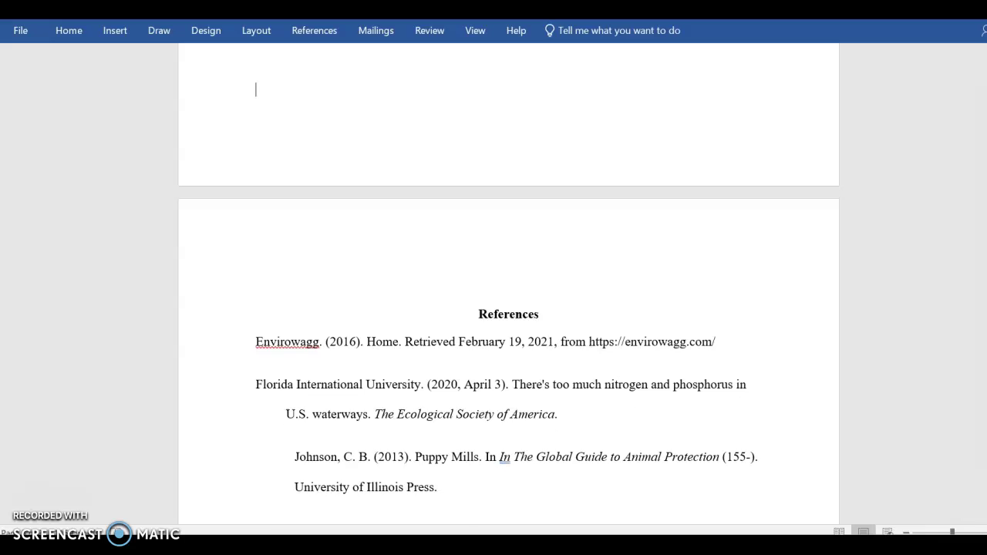
{"action": "key", "text": "BackSpace"}
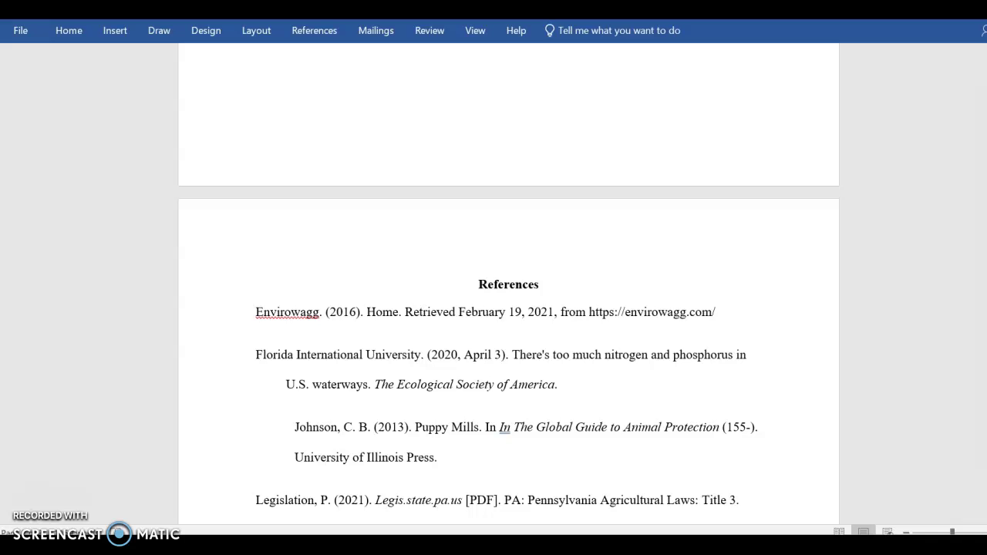
Step: Remove the left indent from the 2013 "Puppy Mills" entry in the References list
{"action": "scroll", "coordinate": [409, 378], "scroll_direction": "down", "scroll_amount": 1}
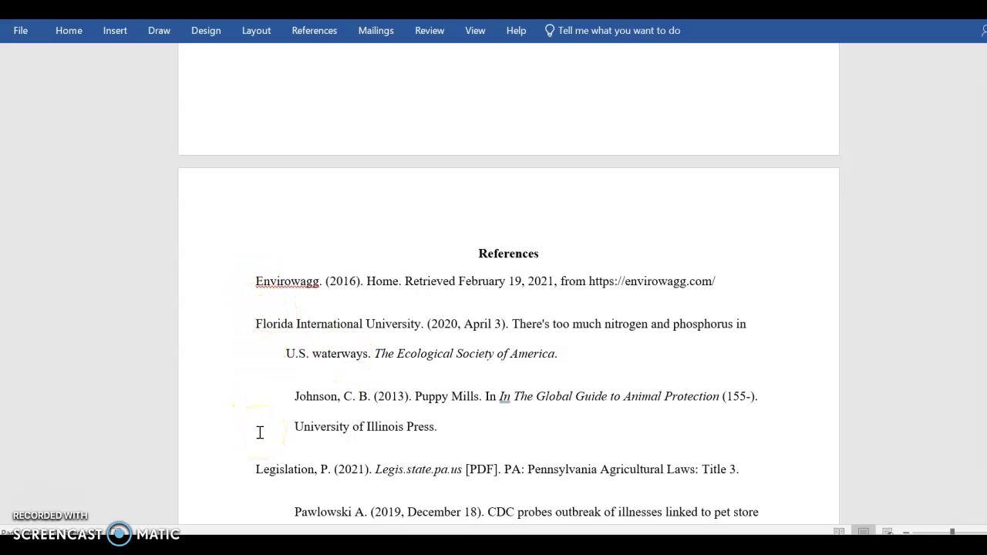
{"action": "scroll", "coordinate": [260, 433], "scroll_direction": "down", "scroll_amount": 3}
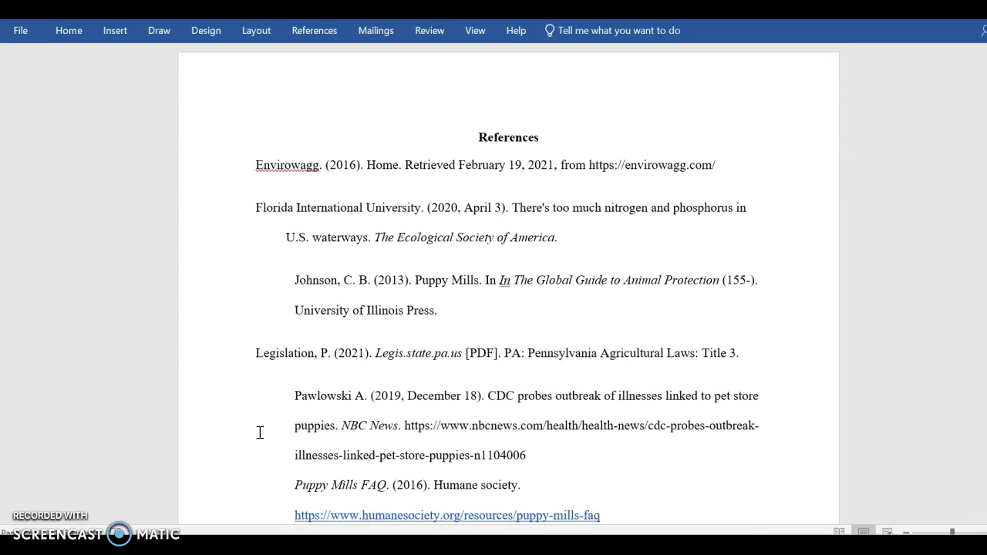
{"action": "left_click", "coordinate": [265, 287]}
{"action": "key", "text": "BackSpace"}
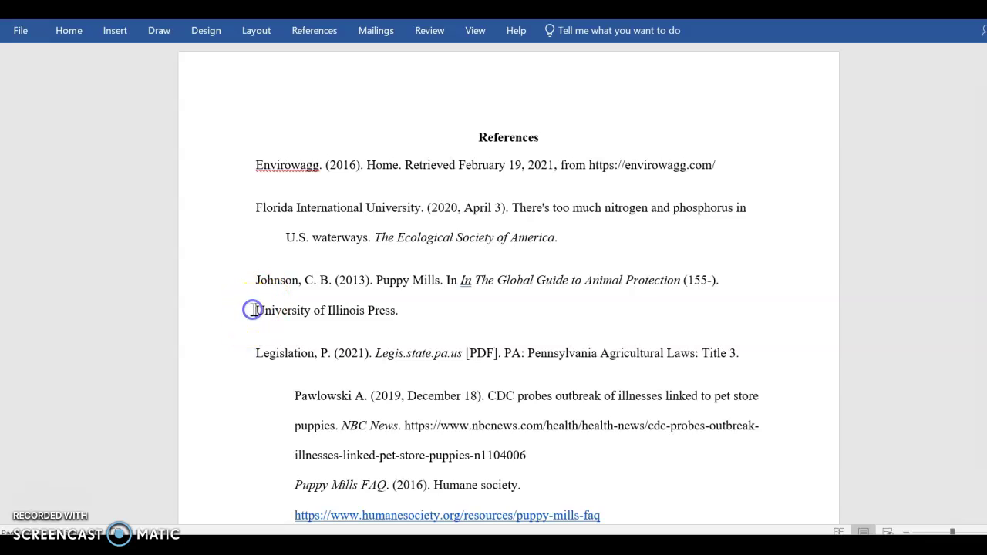
{"action": "left_click", "coordinate": [254, 311]}
{"action": "key", "text": "Tab"}
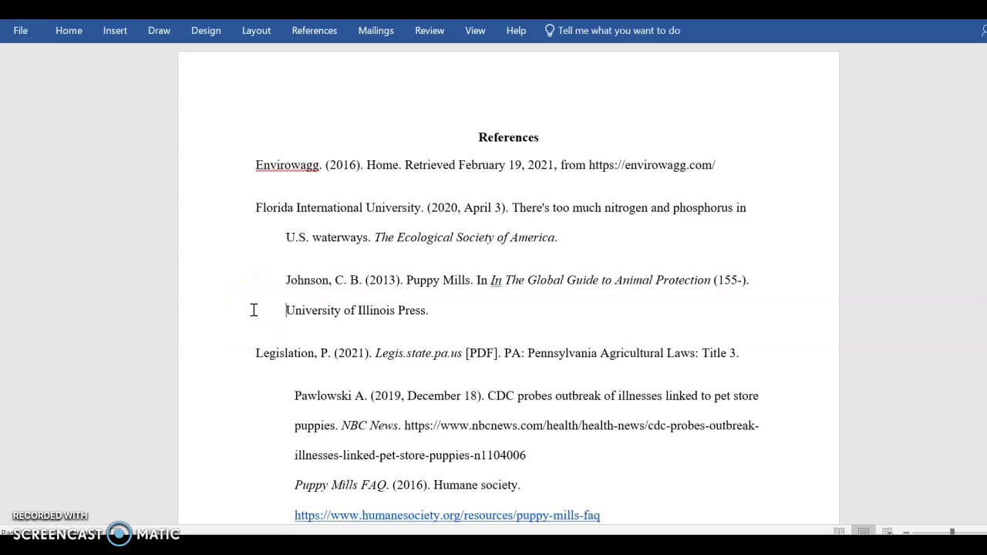
{"action": "key", "text": "ctrl+z"}
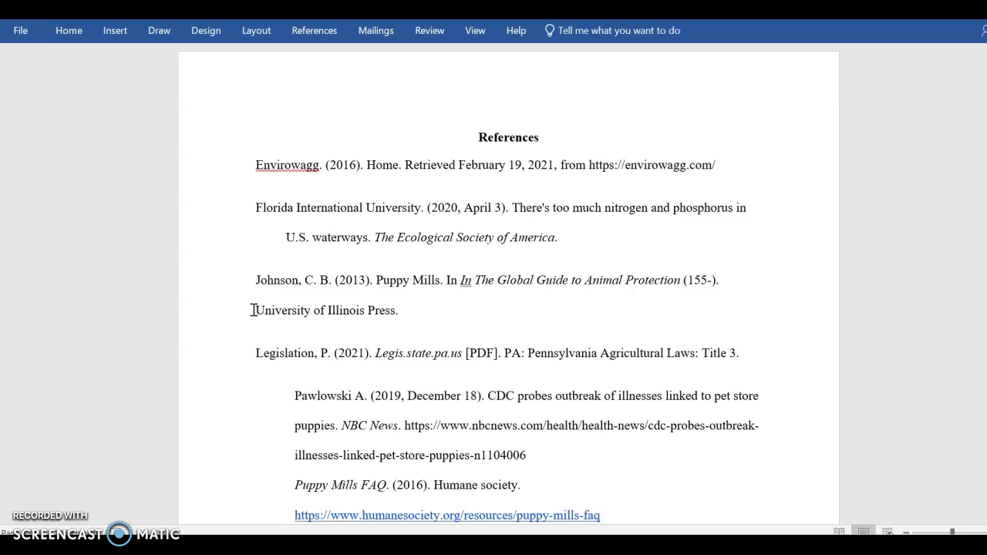
Step: Show the ruler and give the 2013 "Puppy Mills" reference a hanging indent of about 0.4 inch, starting at "University of Illinois Press."
{"action": "scroll", "coordinate": [254, 310], "scroll_direction": "down", "scroll_amount": 1}
{"action": "mouse_move", "coordinate": [255, 307]}
{"action": "left_mouse_down"}
{"action": "mouse_move", "coordinate": [401, 287]}
{"action": "mouse_move", "coordinate": [244, 290]}
{"action": "left_mouse_up"}
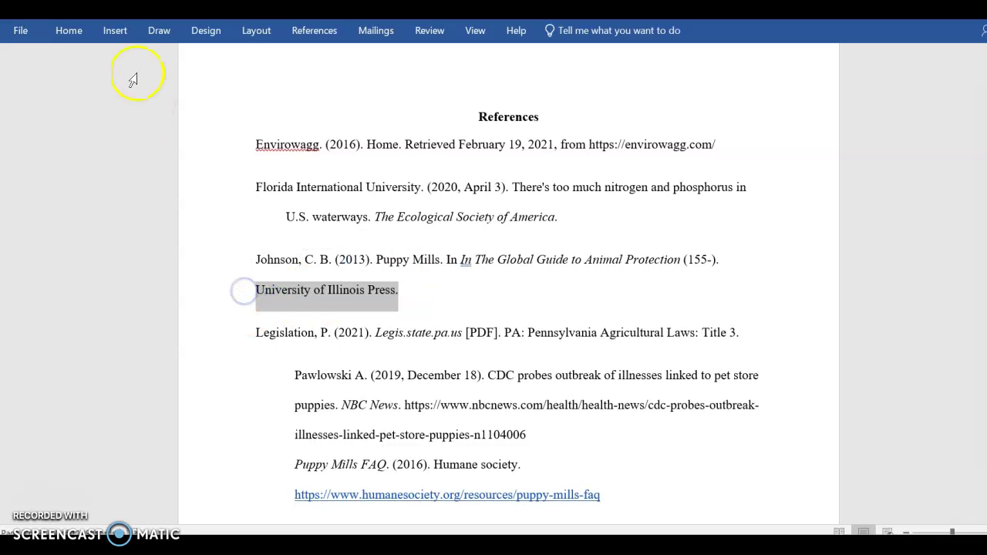
{"action": "left_click", "coordinate": [473, 30]}
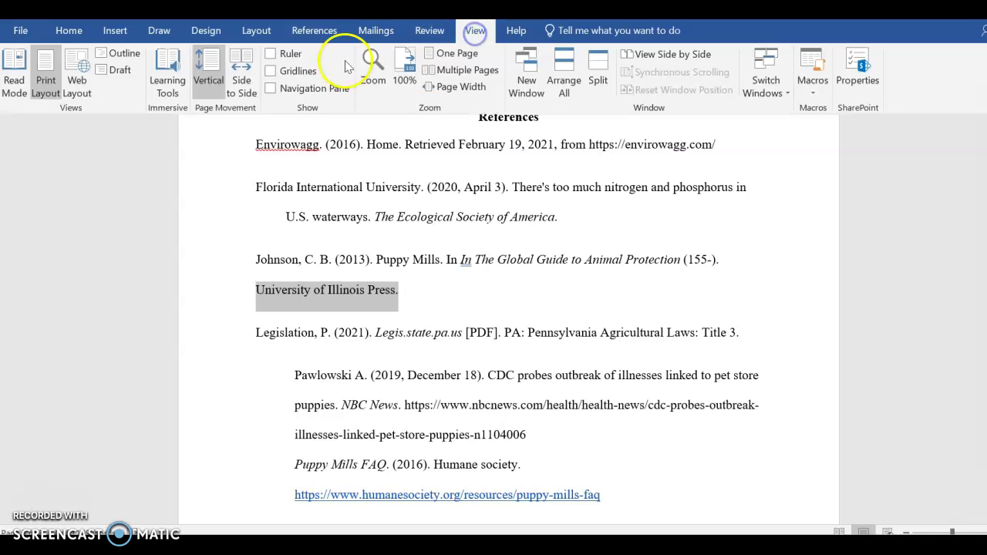
{"action": "left_click", "coordinate": [268, 60]}
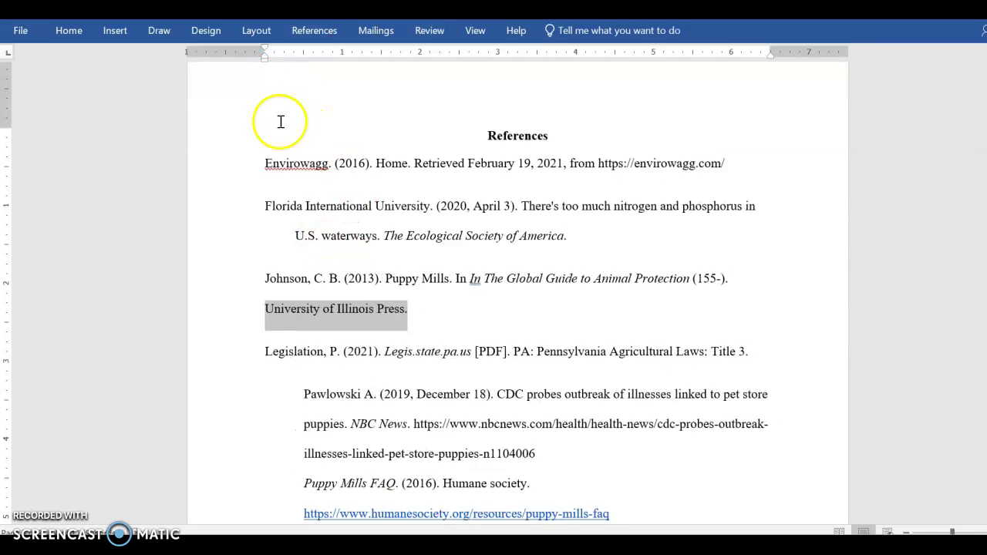
{"action": "left_click", "coordinate": [266, 37]}
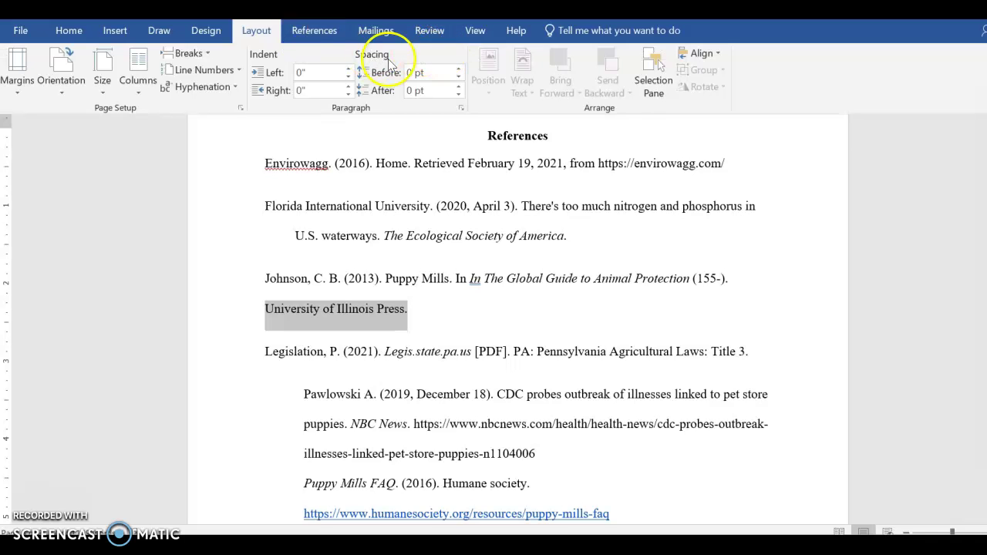
{"action": "left_click", "coordinate": [474, 32]}
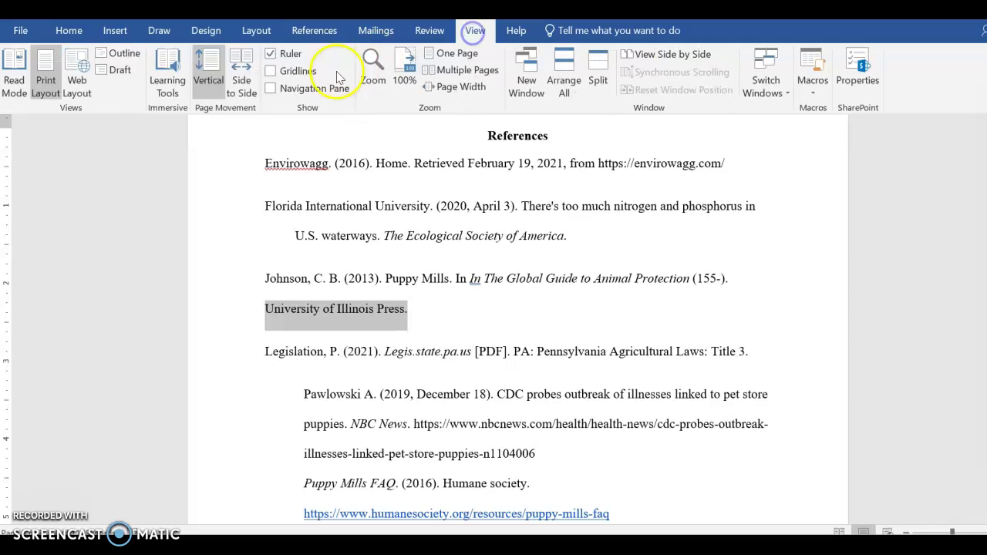
{"action": "left_click", "coordinate": [284, 169]}
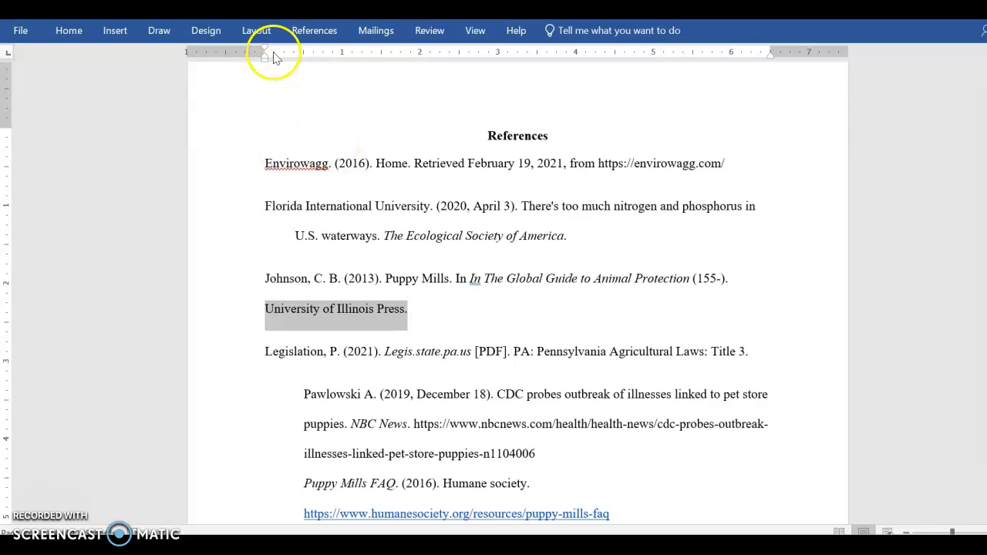
{"action": "left_click_drag", "start_coordinate": [266, 52], "coordinate": [297, 57]}
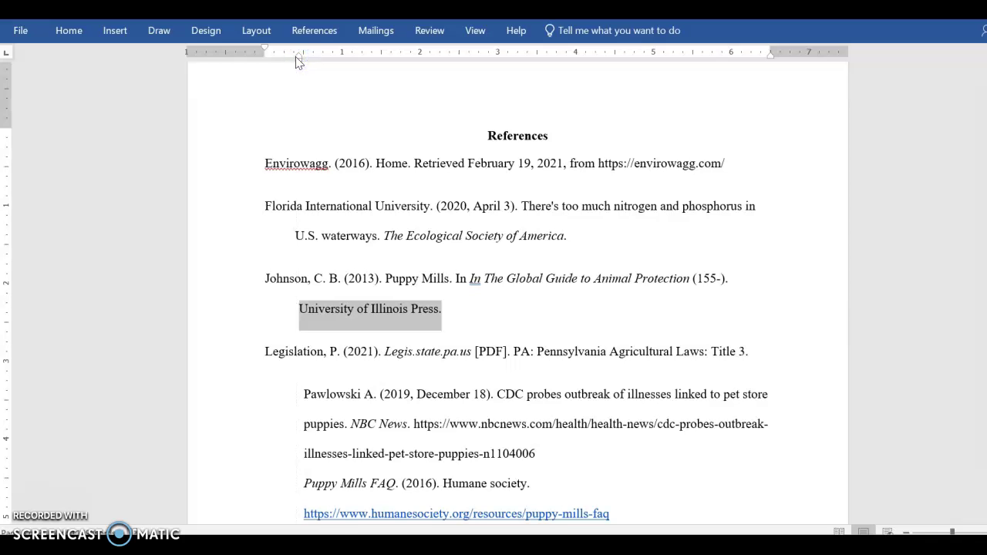
Step: Remove the hyperlink from the humanesociety.org address in the "Puppy Mills FAQ" reference
{"action": "scroll", "coordinate": [386, 272], "scroll_direction": "down", "scroll_amount": 3}
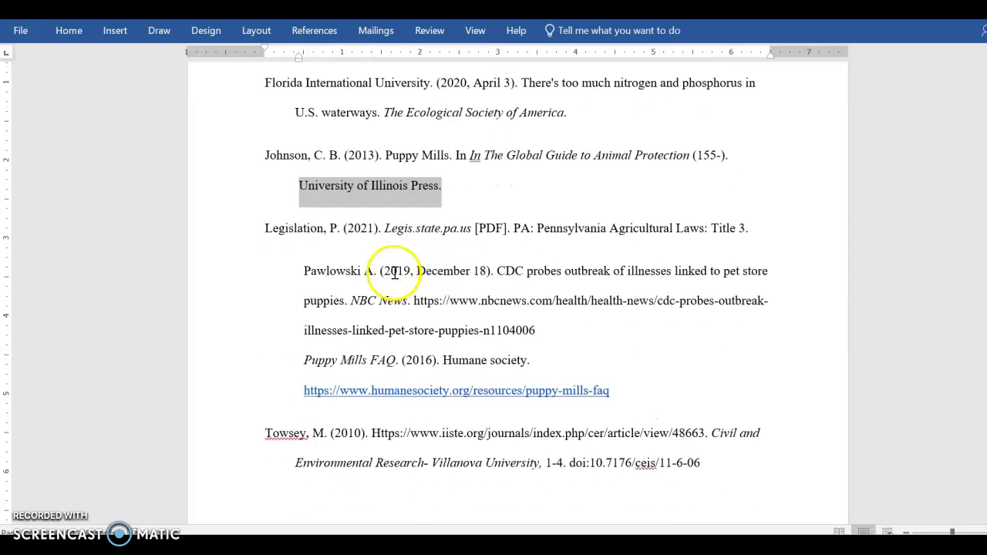
{"action": "left_click", "coordinate": [303, 392]}
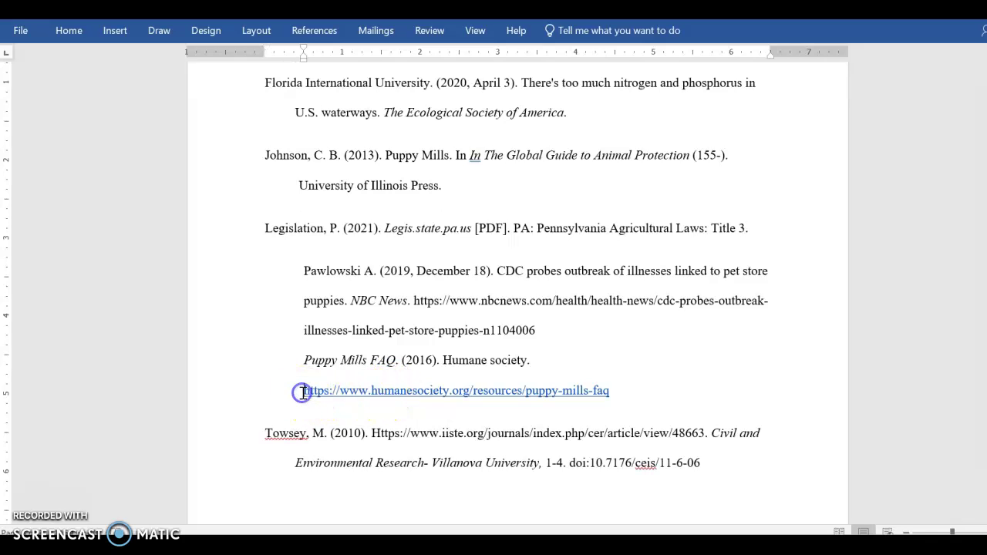
{"action": "right_click", "coordinate": [317, 392]}
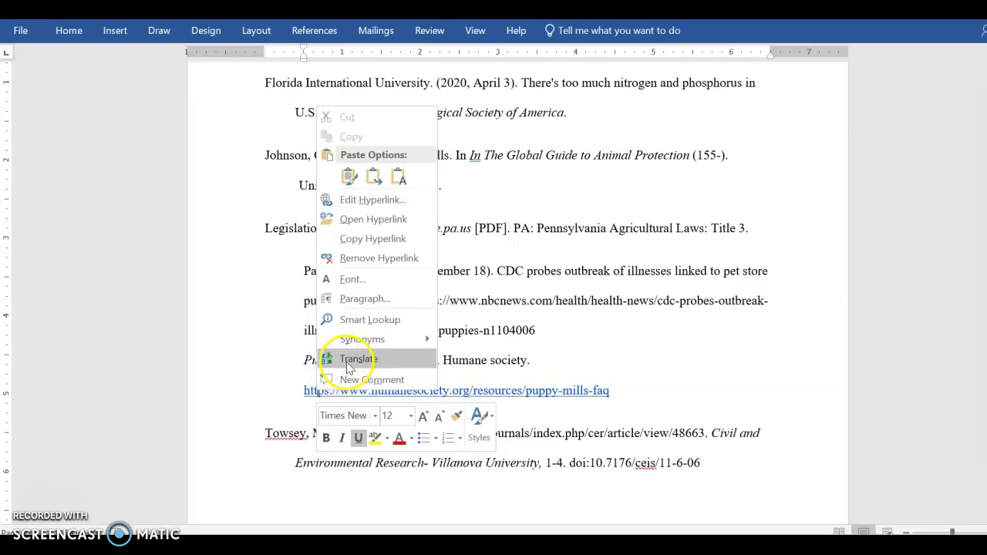
{"action": "left_click", "coordinate": [374, 259]}
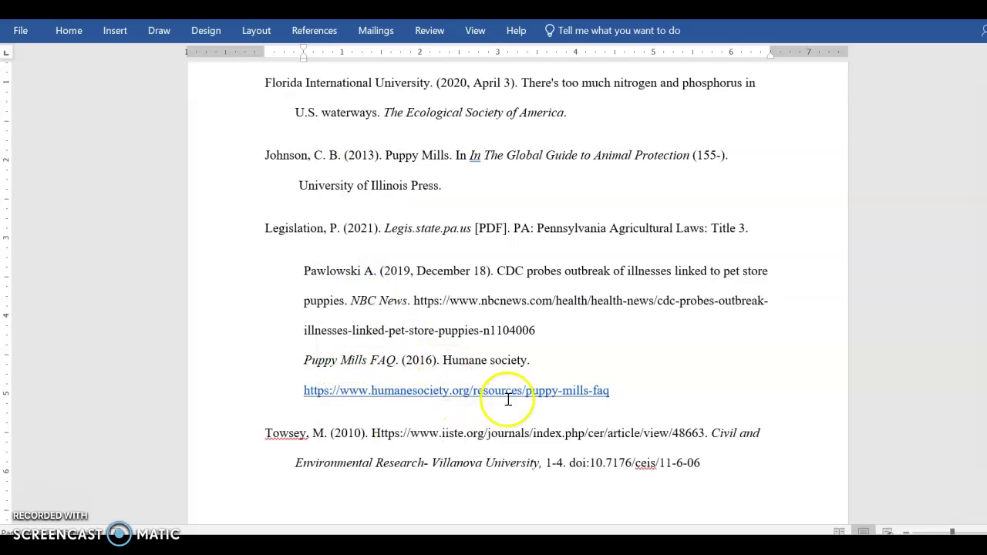
{"action": "right_click", "coordinate": [301, 390]}
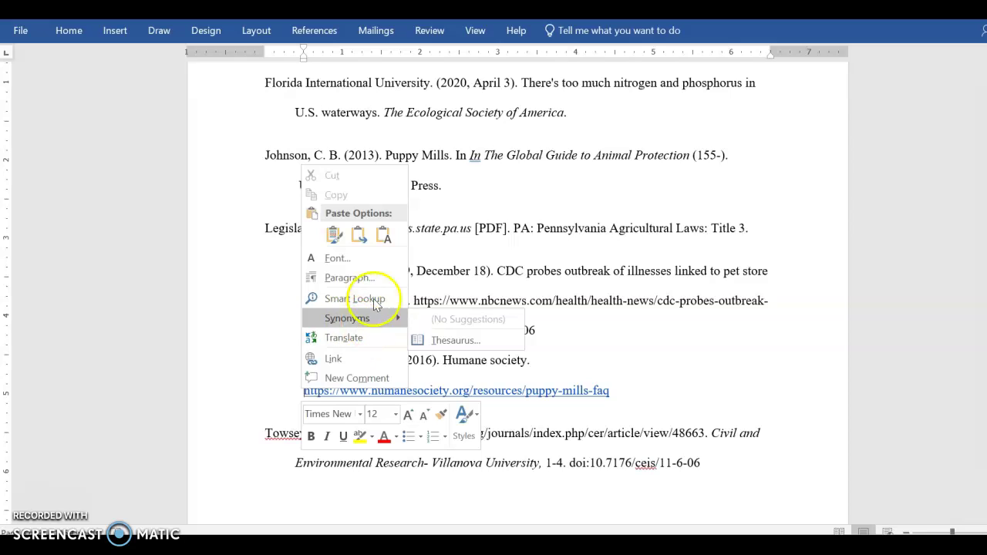
{"action": "left_click", "coordinate": [608, 389]}
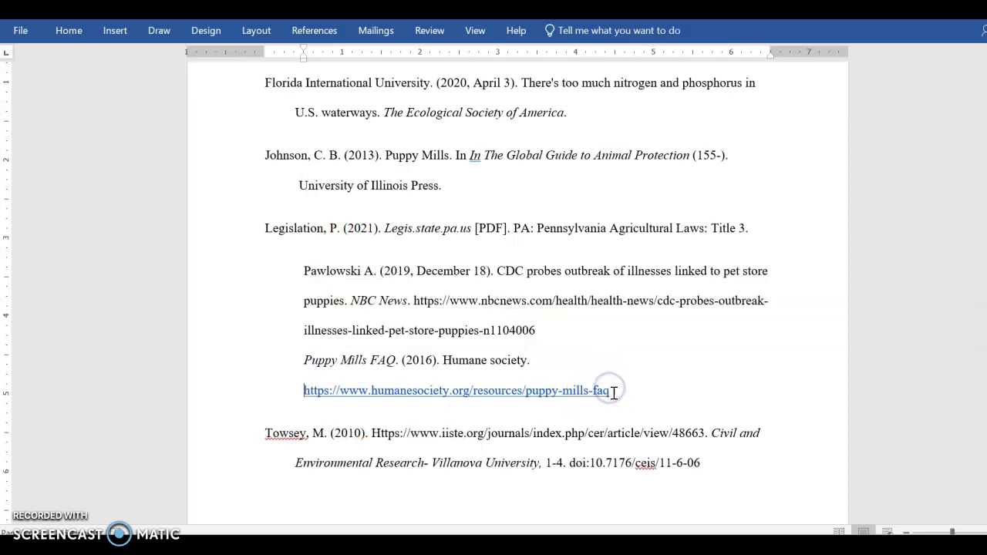
{"action": "right_click", "coordinate": [585, 394]}
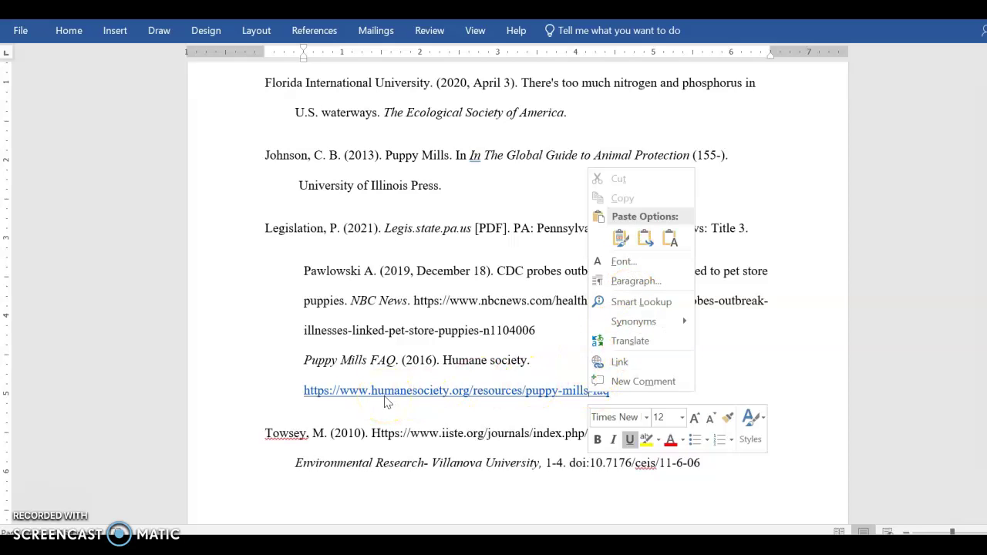
{"action": "left_click", "coordinate": [297, 393]}
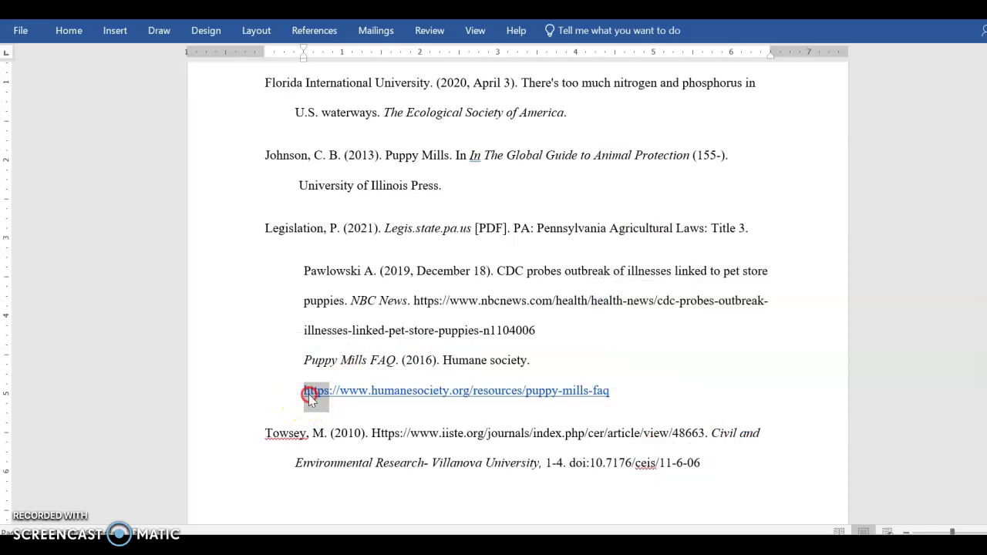
{"action": "right_click", "coordinate": [309, 394]}
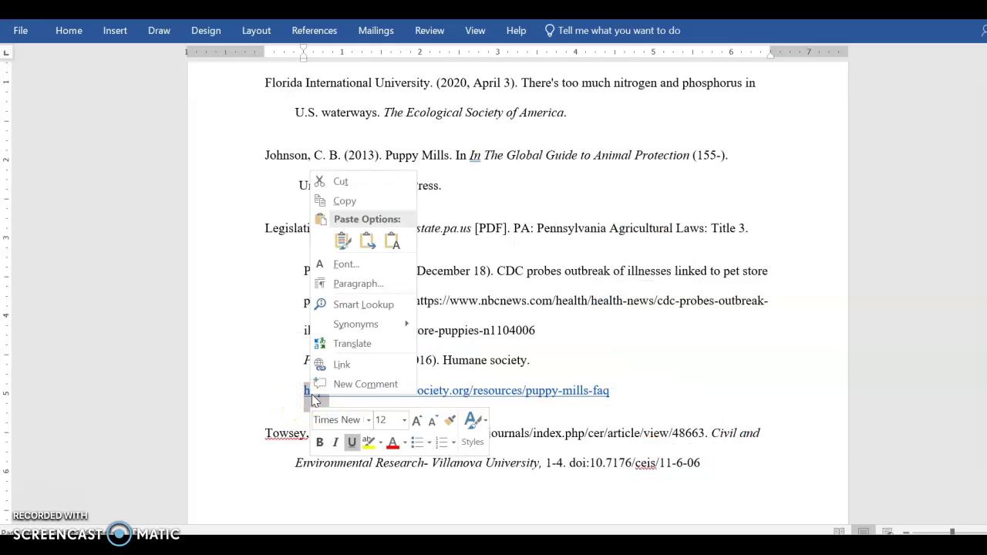
{"action": "left_click", "coordinate": [293, 395]}
Step: Set the "Puppy Mills FAQ" reference, including its web address, to the Automatic font color and remove its underline
{"action": "triple_click", "coordinate": [301, 392]}
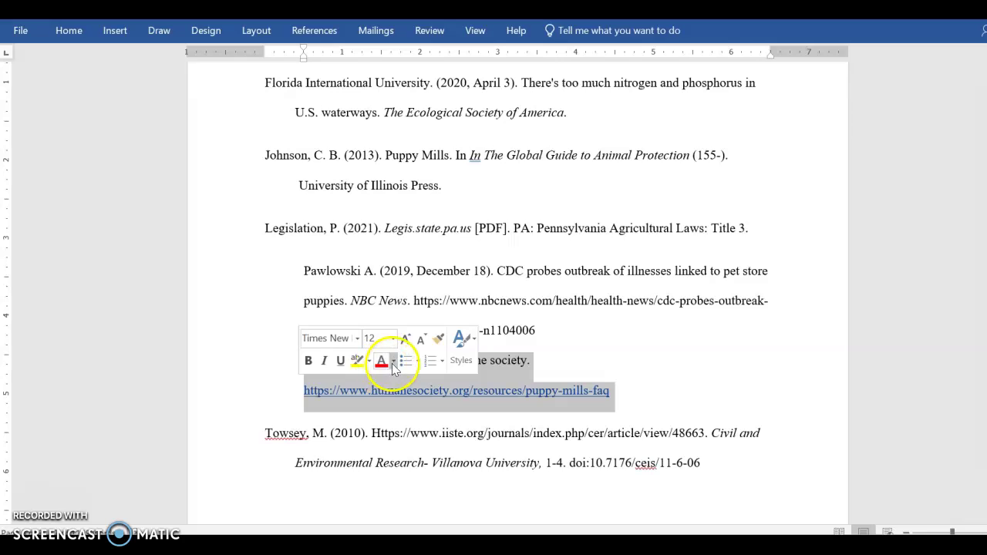
{"action": "left_click", "coordinate": [393, 362]}
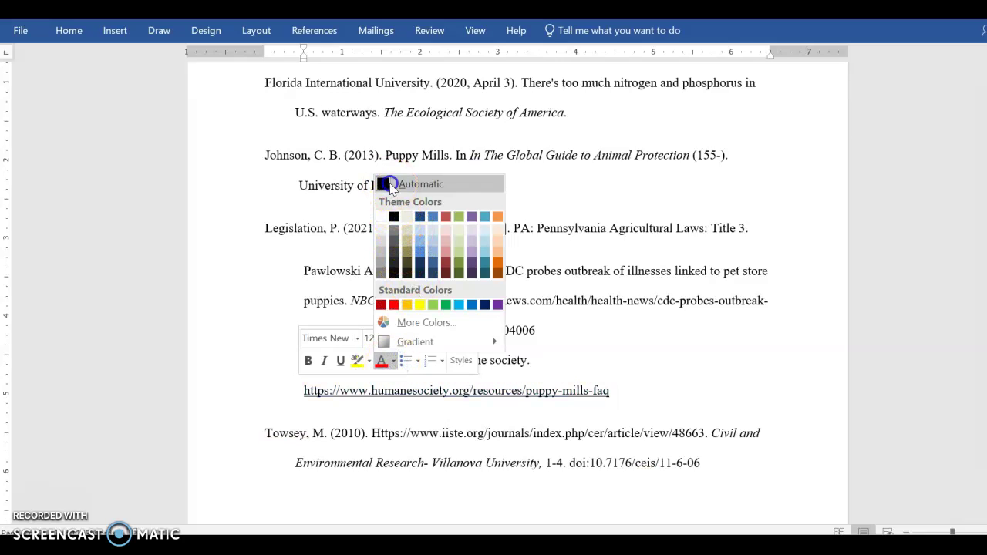
{"action": "left_click", "coordinate": [391, 186]}
{"action": "left_click", "coordinate": [339, 360]}
{"action": "left_click", "coordinate": [337, 360]}
{"action": "left_click", "coordinate": [611, 351]}
{"action": "scroll", "coordinate": [612, 350], "scroll_direction": "down", "scroll_amount": 2}
{"action": "scroll", "coordinate": [612, 350], "scroll_direction": "down", "scroll_amount": 6}
{"action": "scroll", "coordinate": [612, 351], "scroll_direction": "up", "scroll_amount": 7}
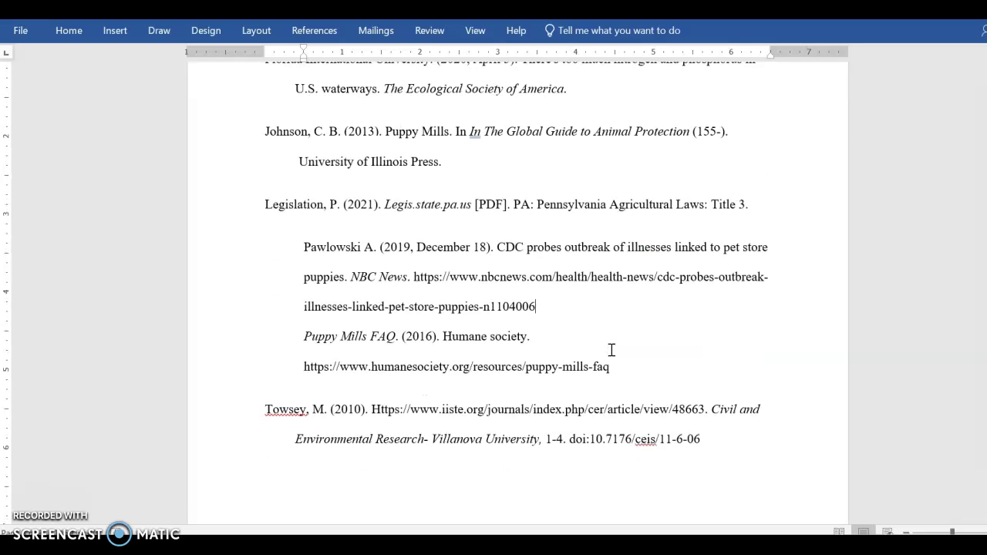
Step: Remove the left indent from the 2019 "CDC probes outbreak" reference and the "Puppy Mills FAQ" reference
{"action": "scroll", "coordinate": [612, 351], "scroll_direction": "up", "scroll_amount": 3}
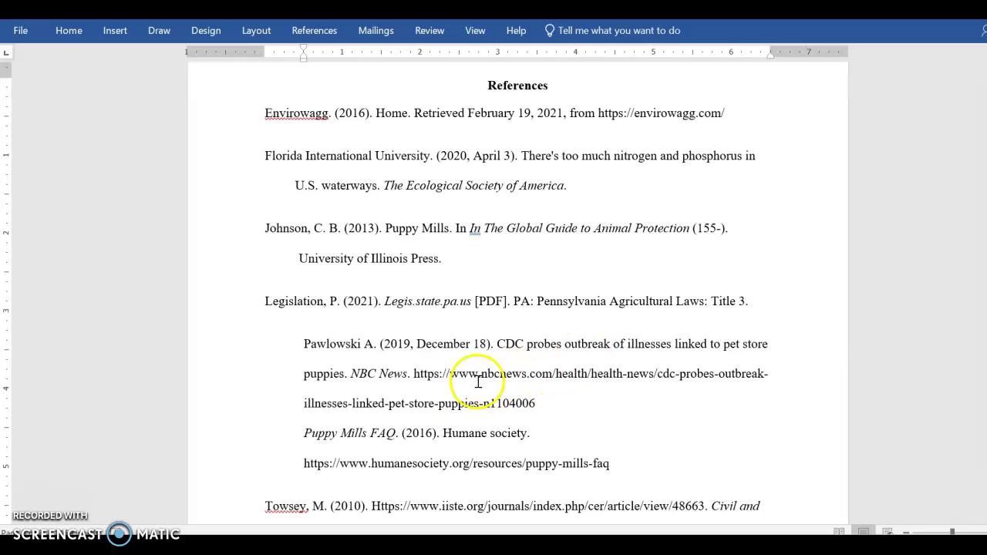
{"action": "left_click", "coordinate": [298, 345]}
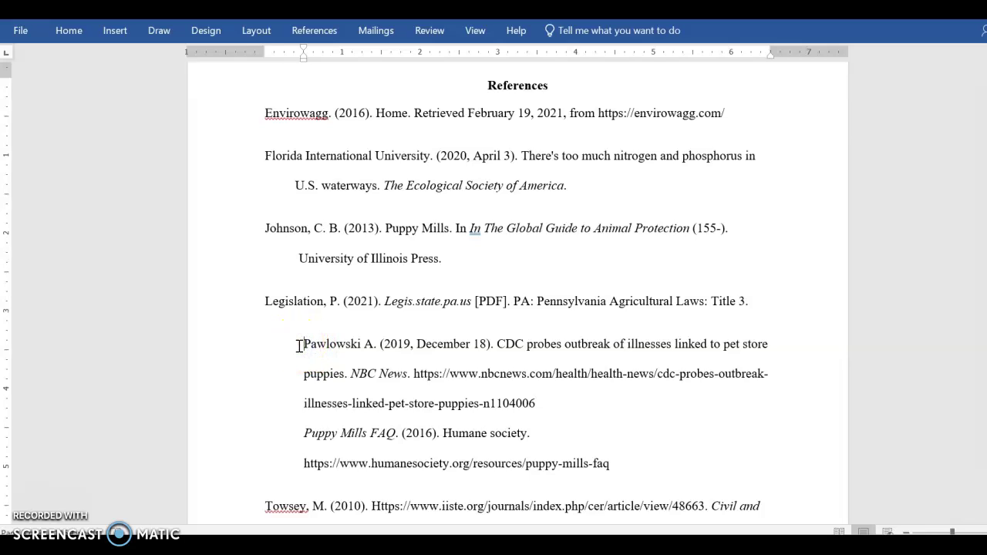
{"action": "key", "text": "BackSpace"}
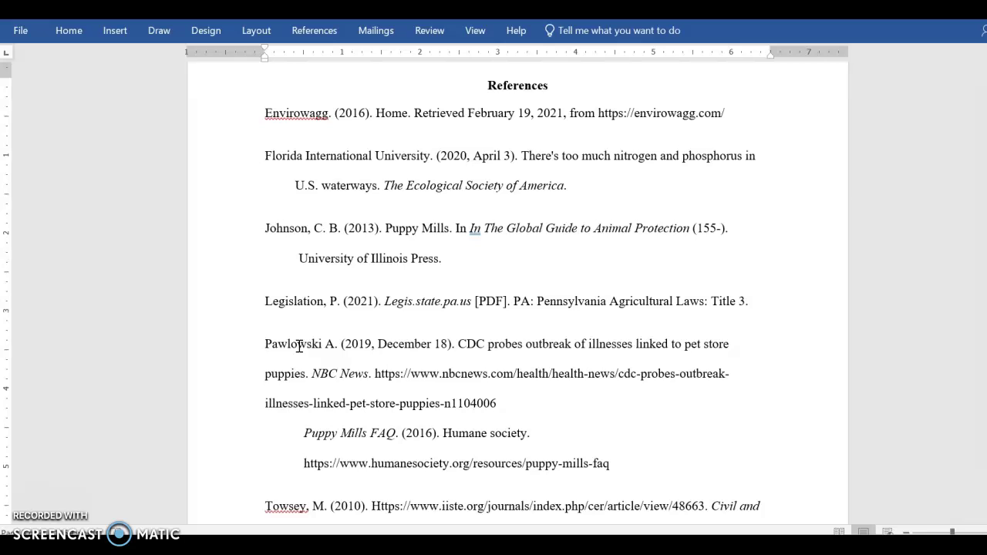
{"action": "left_click", "coordinate": [303, 433]}
{"action": "key", "text": "BackSpace"}
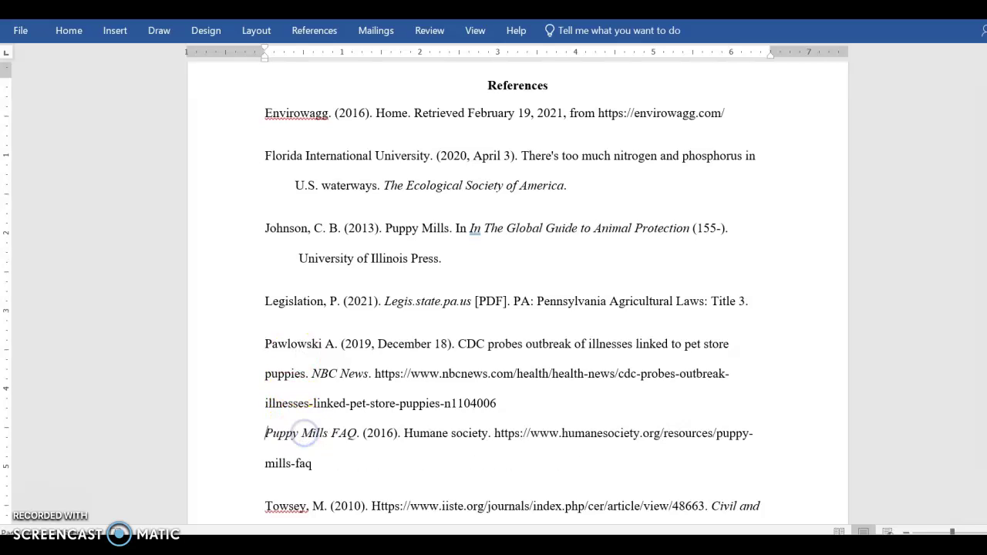
Step: Join the "Puppy Mills FAQ" entry to the end of the CDC reference after a period, and remove the hyperlink from the nbcnews.com address
{"action": "key", "text": "BackSpace"}
{"action": "type", "text": "."}
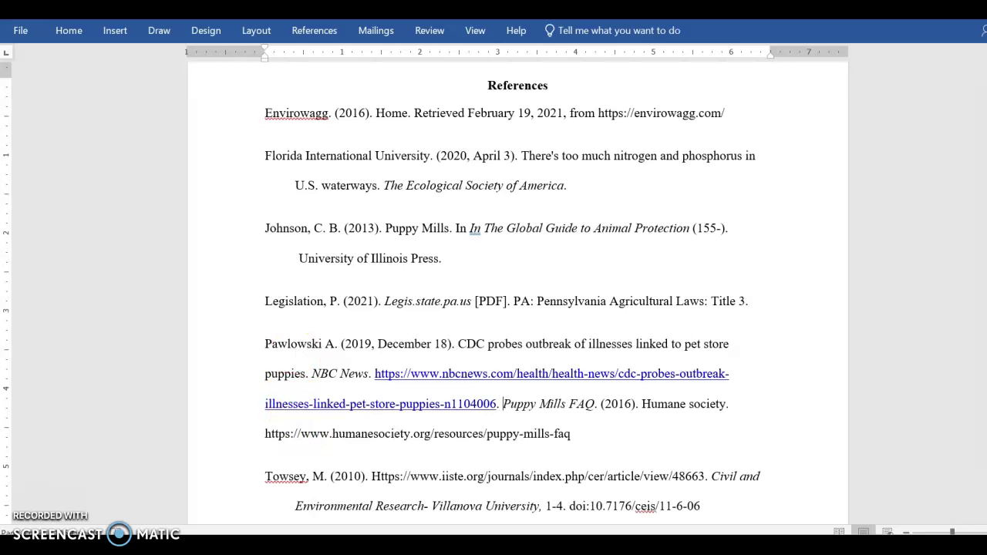
{"action": "right_click", "coordinate": [386, 376]}
{"action": "left_click", "coordinate": [446, 241]}
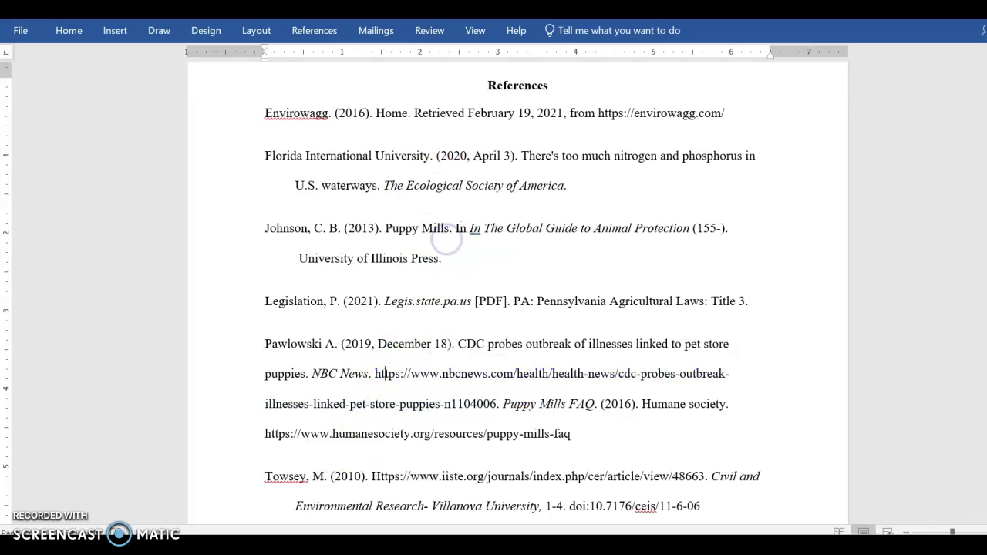
Step: Give the combined CDC and "Puppy Mills FAQ" reference a hanging indent of about 0.4 inch, with its first line at the margin
{"action": "left_click", "coordinate": [260, 373]}
{"action": "left_click_drag", "start_coordinate": [260, 373], "coordinate": [578, 438]}
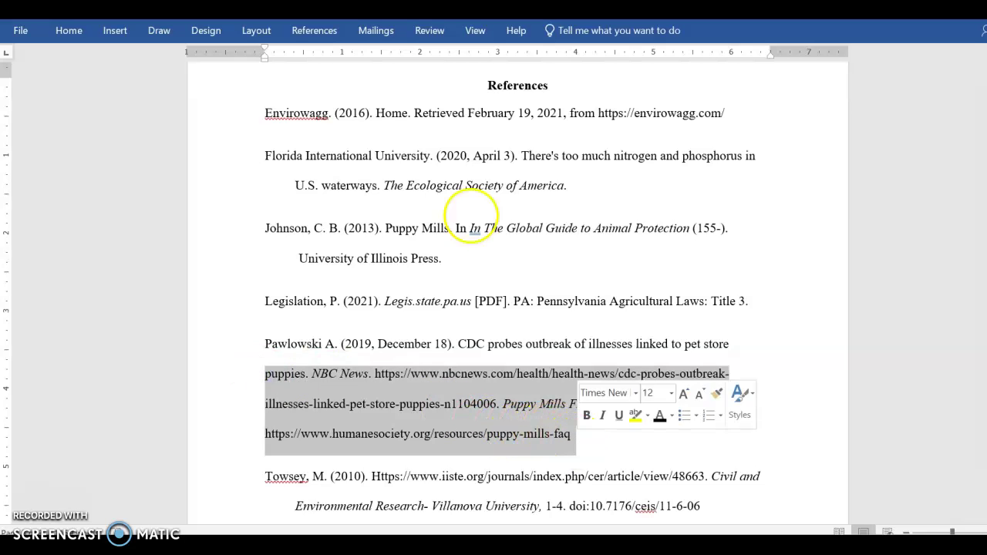
{"action": "mouse_move", "coordinate": [265, 56]}
{"action": "left_mouse_down"}
{"action": "mouse_move", "coordinate": [303, 56]}
{"action": "mouse_move", "coordinate": [293, 55]}
{"action": "left_mouse_up"}
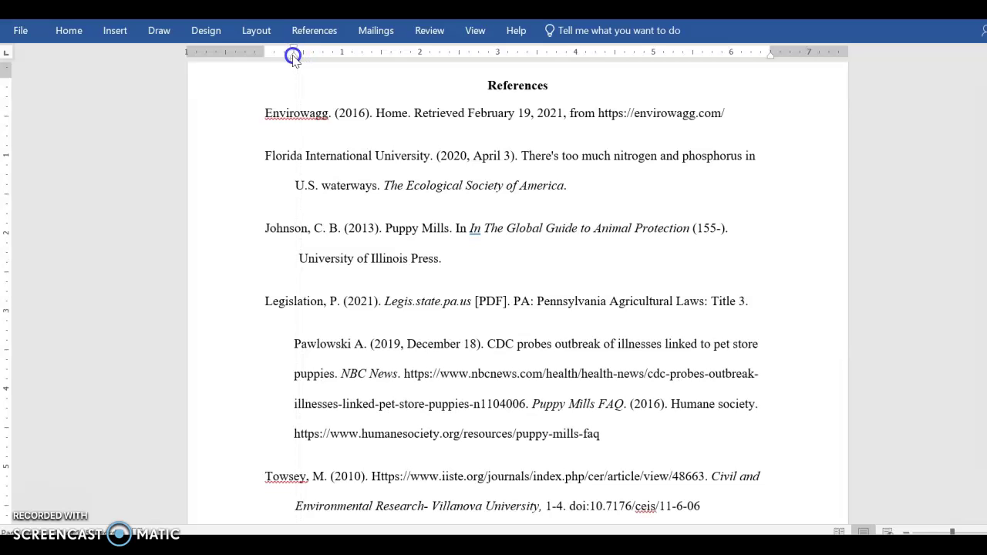
{"action": "scroll", "coordinate": [405, 320], "scroll_direction": "down", "scroll_amount": 2}
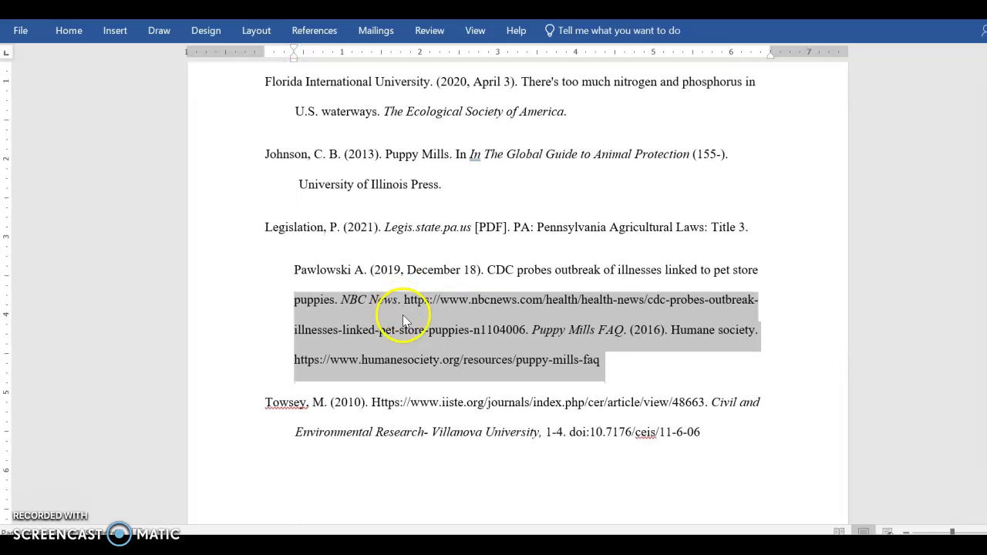
{"action": "left_click", "coordinate": [295, 272]}
{"action": "left_click_drag", "start_coordinate": [763, 270], "coordinate": [286, 273]}
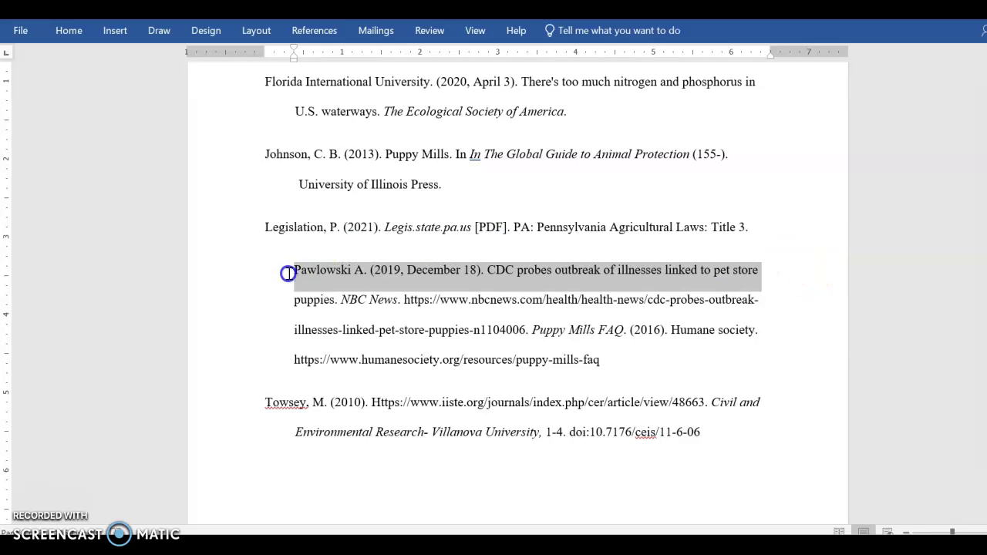
{"action": "left_click_drag", "start_coordinate": [295, 50], "coordinate": [264, 52]}
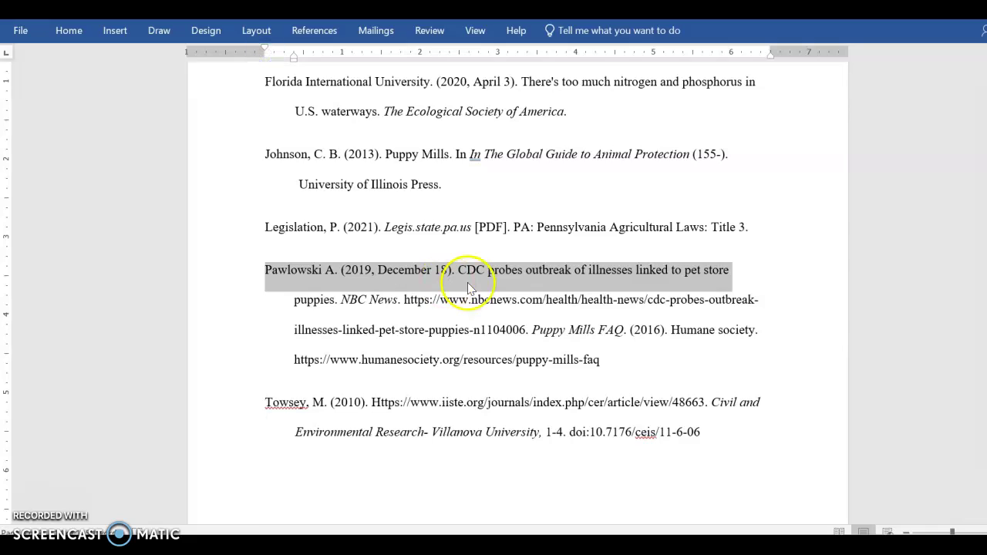
Step: Review the formatted paper from the References list back up to the Research section
{"action": "left_click", "coordinate": [532, 228]}
{"action": "scroll", "coordinate": [529, 236], "scroll_direction": "up", "scroll_amount": 3}
{"action": "scroll", "coordinate": [528, 240], "scroll_direction": "up", "scroll_amount": 12}
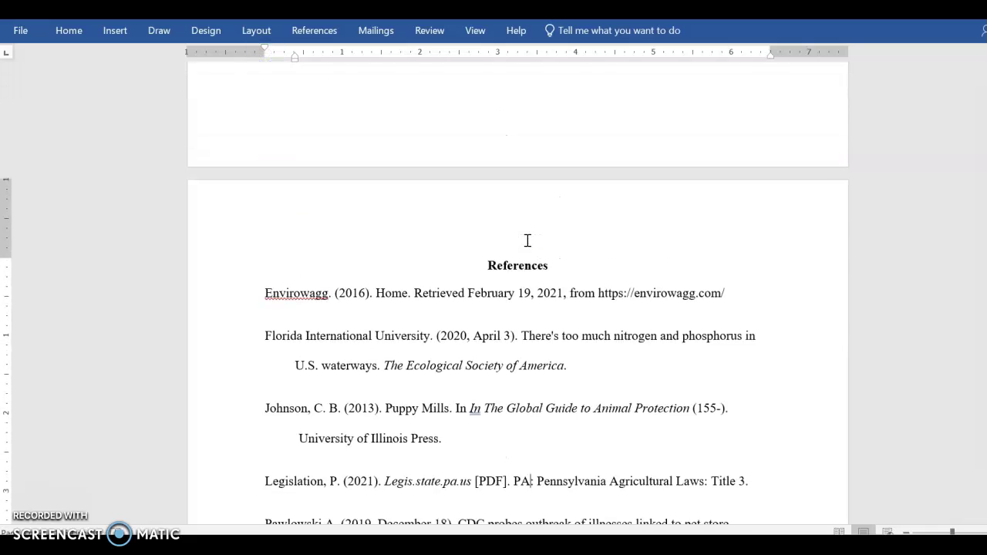
{"action": "scroll", "coordinate": [528, 239], "scroll_direction": "up", "scroll_amount": 12}
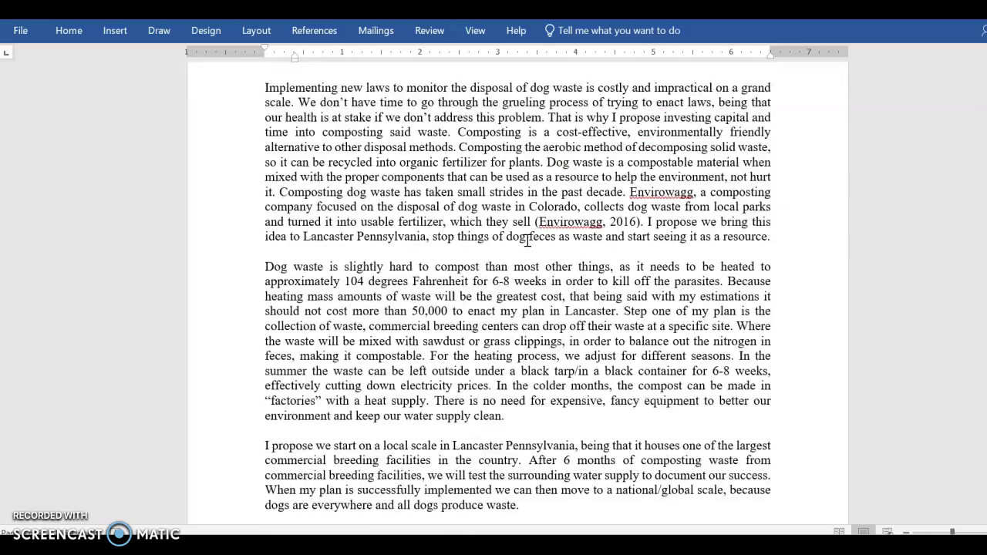
{"action": "scroll", "coordinate": [528, 241], "scroll_direction": "up", "scroll_amount": 10}
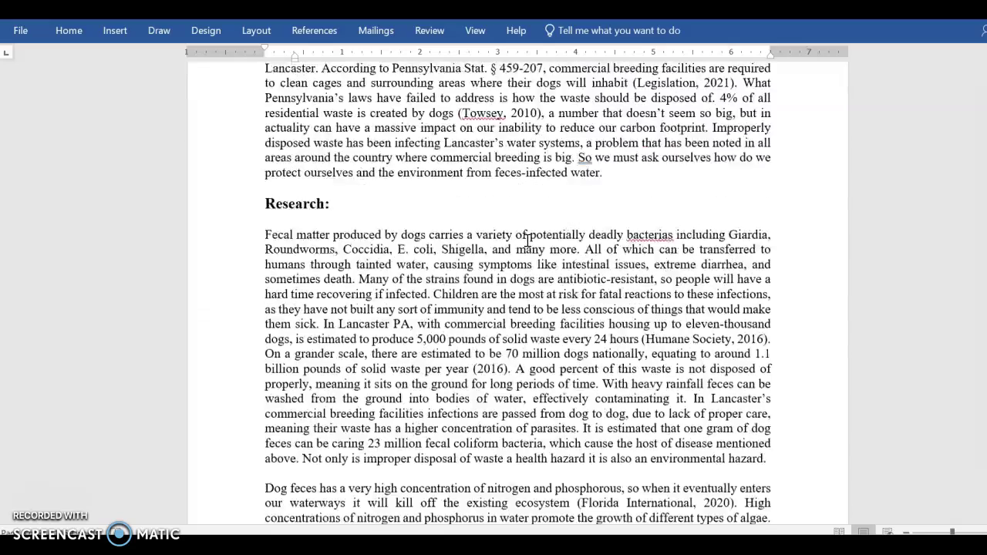